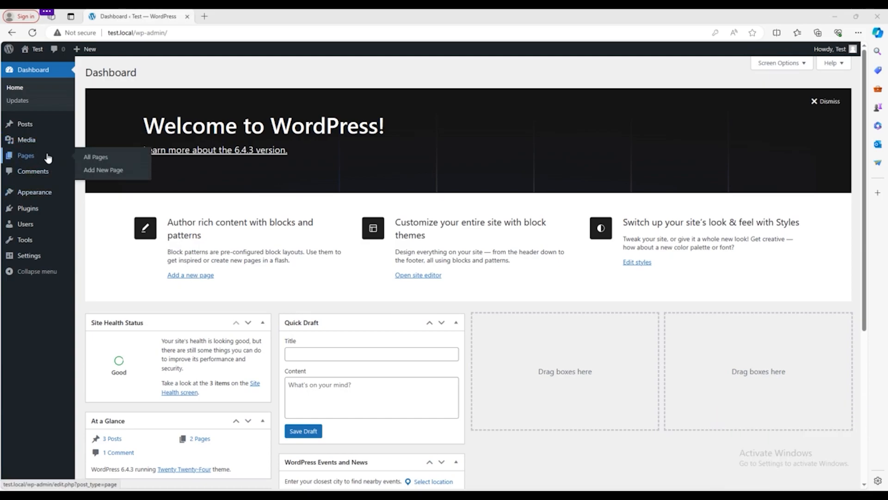
# - Create a new blank page, dismissing the pattern selection
pyautogui.click(108, 156)
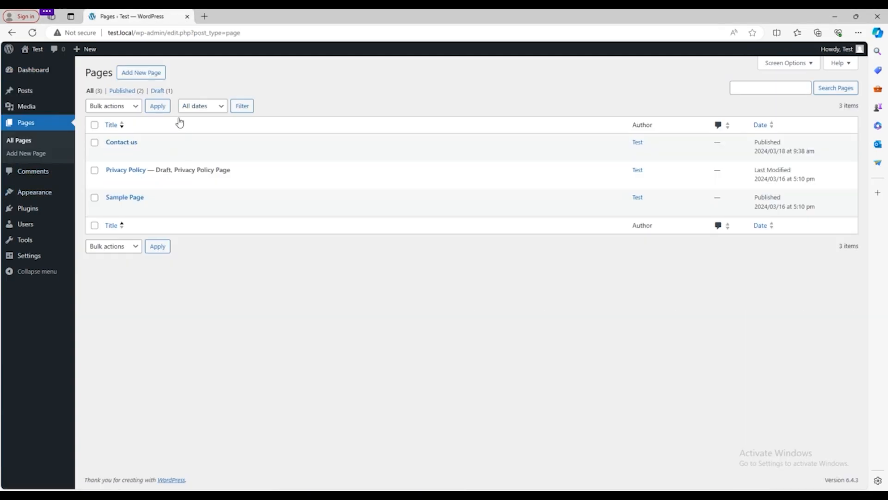
pyautogui.click(136, 77)
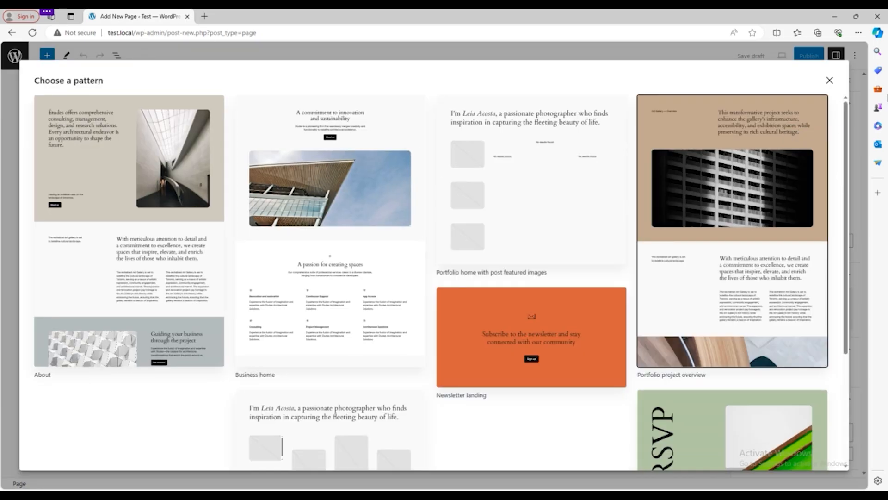
pyautogui.click(829, 80)
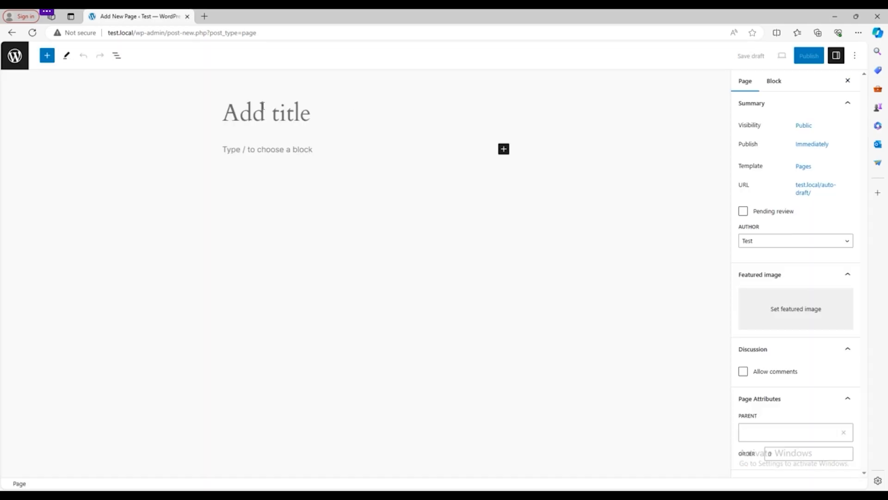
# - Title the page "Nature" and start its first paragraph
pyautogui.click(262, 109)
pyautogui.write('Na')
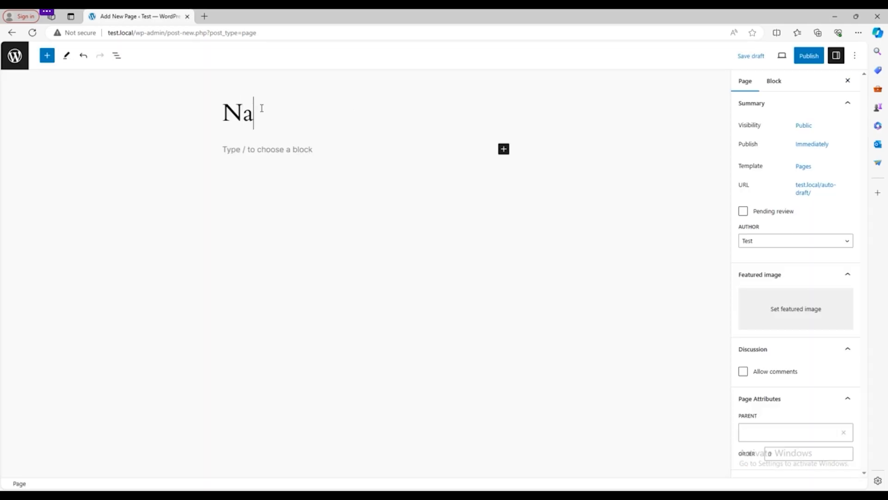
pyautogui.write('ture')
pyautogui.click(279, 151)
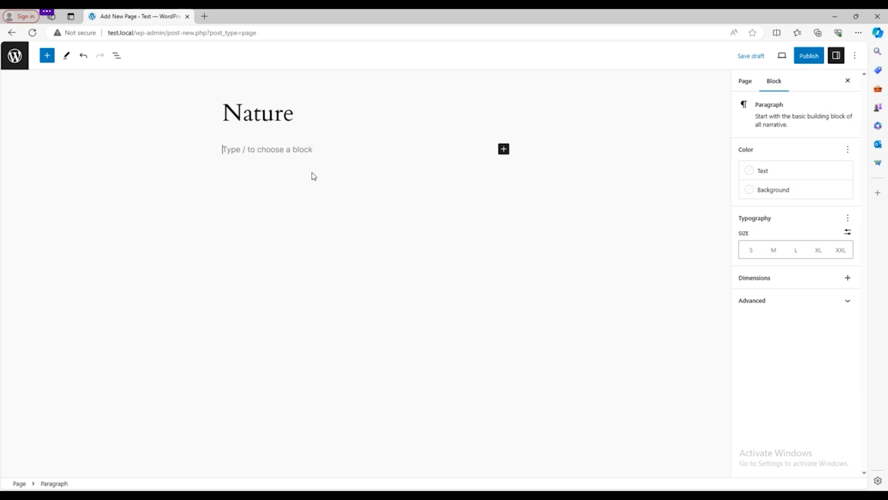
pyautogui.write('Nature is')
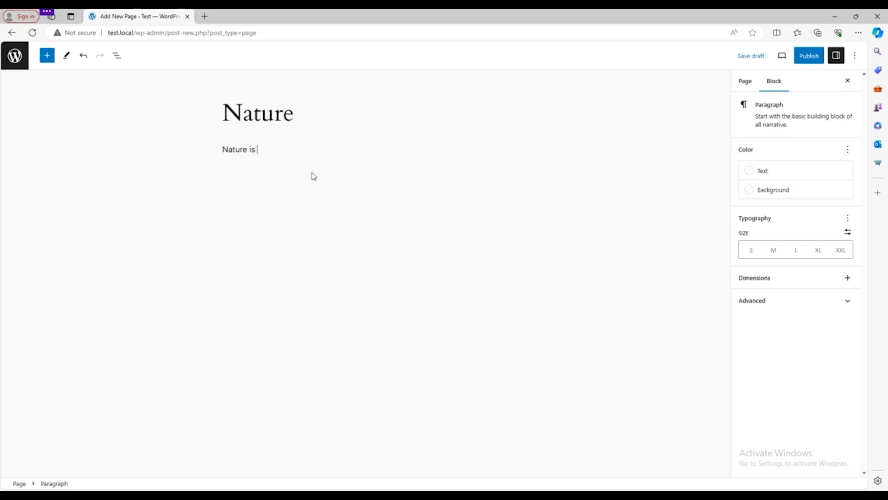
pyautogui.press('BackSpace')
pyautogui.press('BackSpace')
pyautogui.press('BackSpace')
pyautogui.press('BackSpace')
pyautogui.press('BackSpace')
pyautogui.press('BackSpace')
pyautogui.press('BackSpace')
pyautogui.press('BackSpace')
pyautogui.press('BackSpace')
pyautogui.press('BackSpace')
# - Write "This page is about nature and its importance" in the first paragraph
pyautogui.write('This page is about nature ')
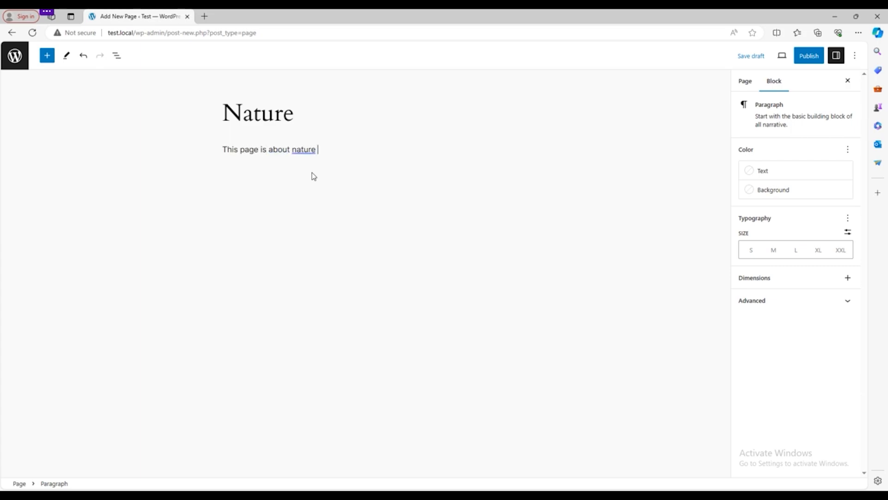
pyautogui.write('and its importance')
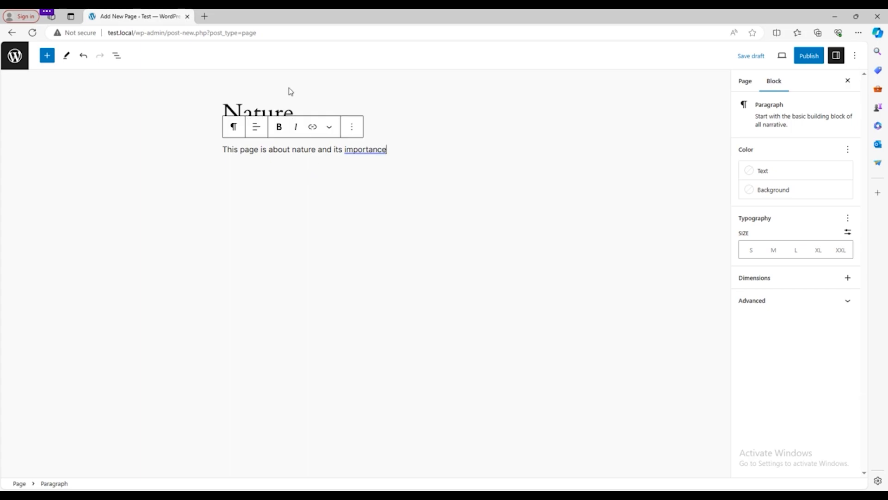
pyautogui.click(337, 184)
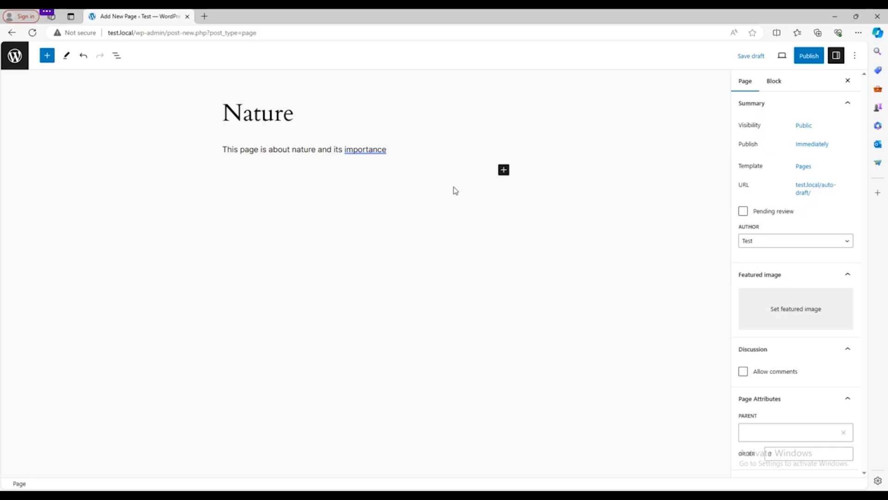
# - Insert an image block below the paragraph and upload the picture "download (2)" from the Desktop
pyautogui.click(504, 172)
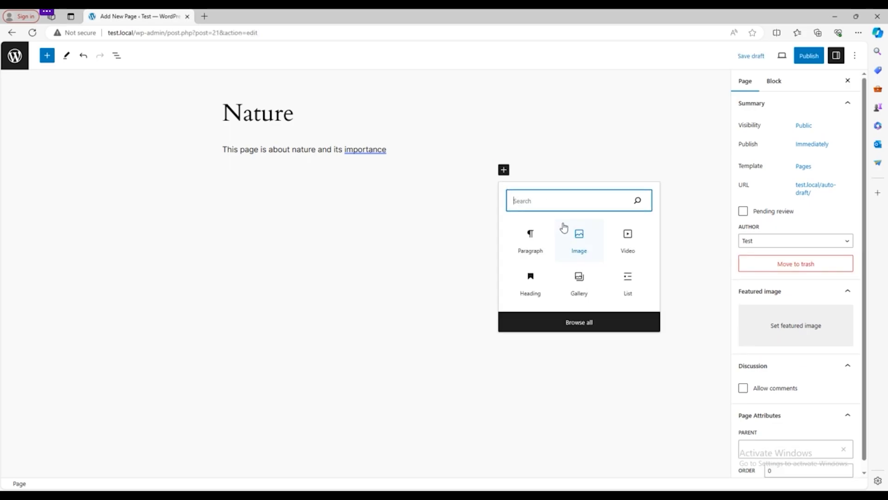
pyautogui.click(575, 242)
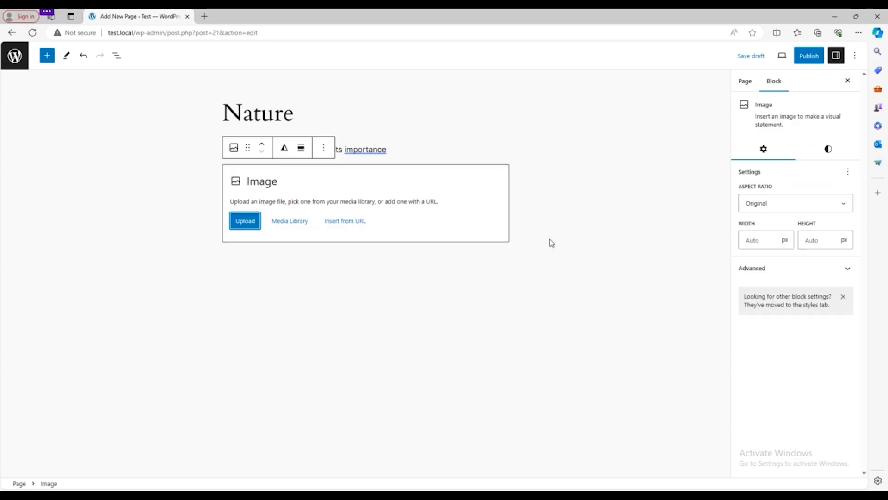
pyautogui.click(248, 221)
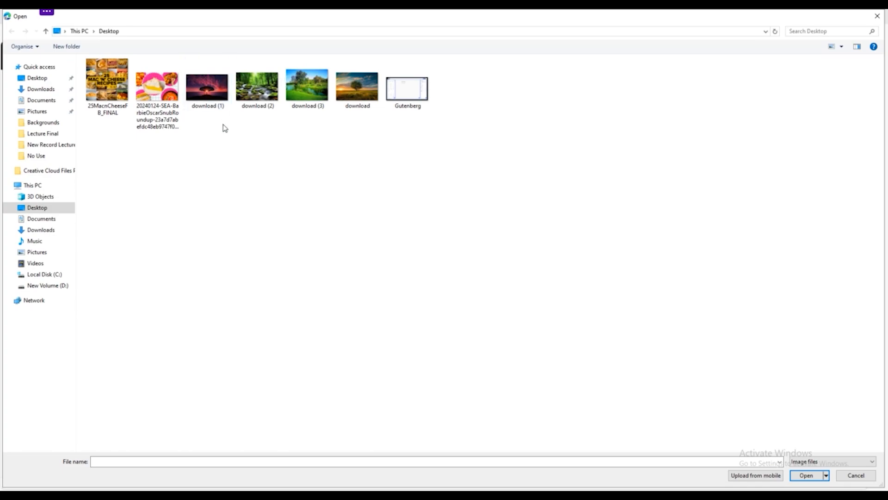
pyautogui.click(107, 83)
pyautogui.click(257, 86)
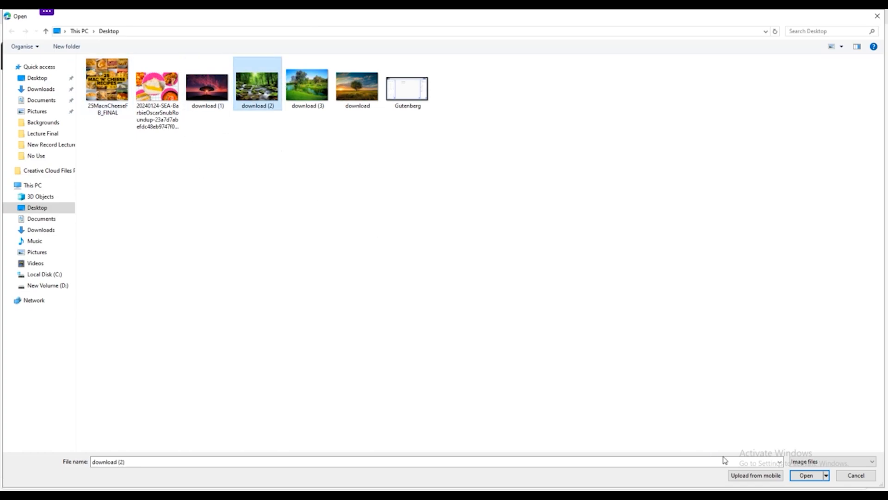
pyautogui.click(809, 476)
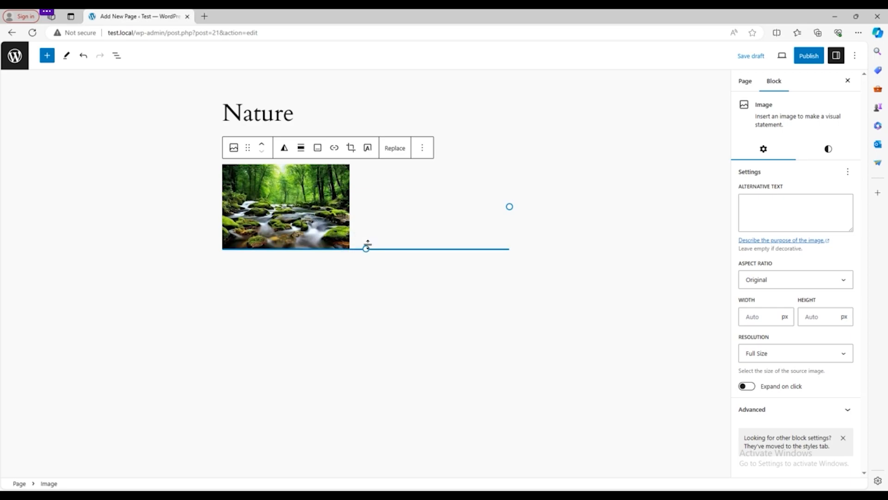
# - Enlarge the forest stream image to about 512 px wide and move it above the paragraph
pyautogui.moveTo(366, 248); pyautogui.dragTo(689, 317)
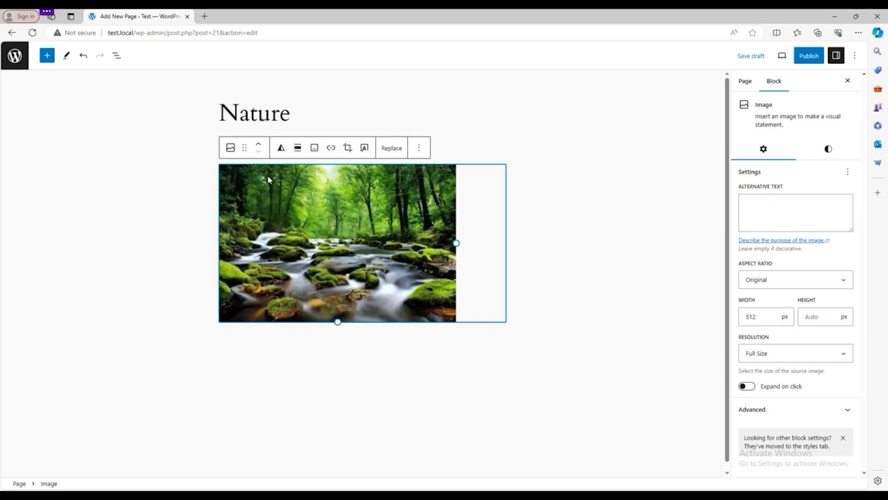
pyautogui.click(260, 148)
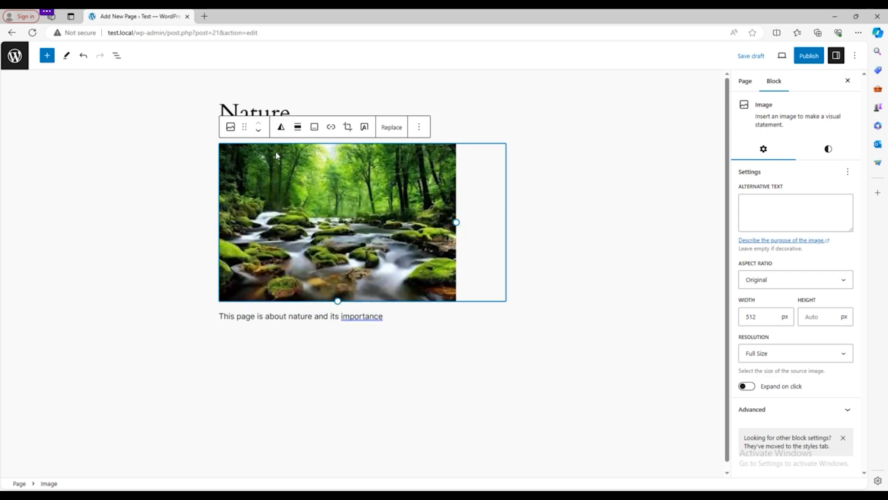
pyautogui.click(257, 133)
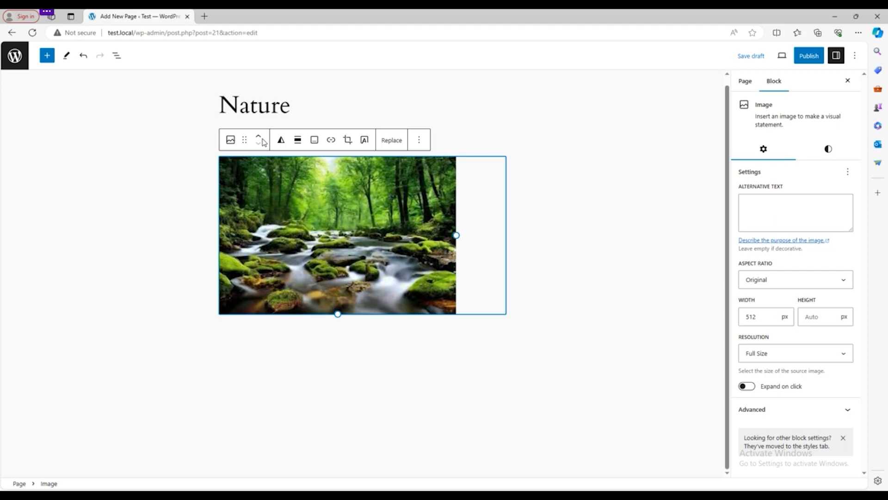
pyautogui.click(261, 138)
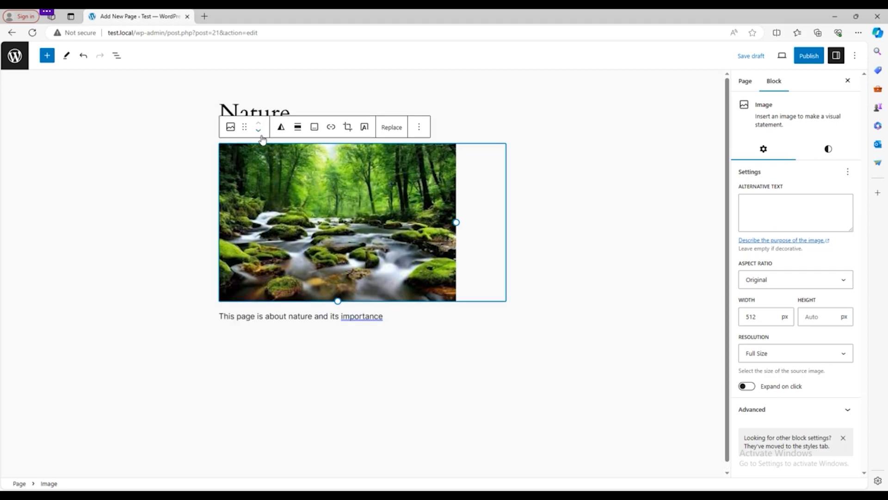
# - Add a second image block below the paragraph and upload "download (2)" into it
pyautogui.click(410, 342)
pyautogui.click(500, 337)
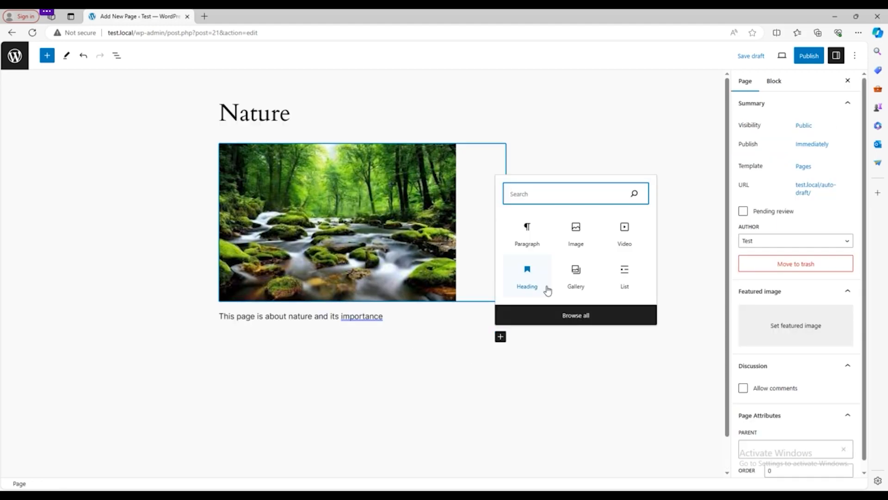
pyautogui.click(584, 237)
pyautogui.click(253, 387)
pyautogui.click(265, 110)
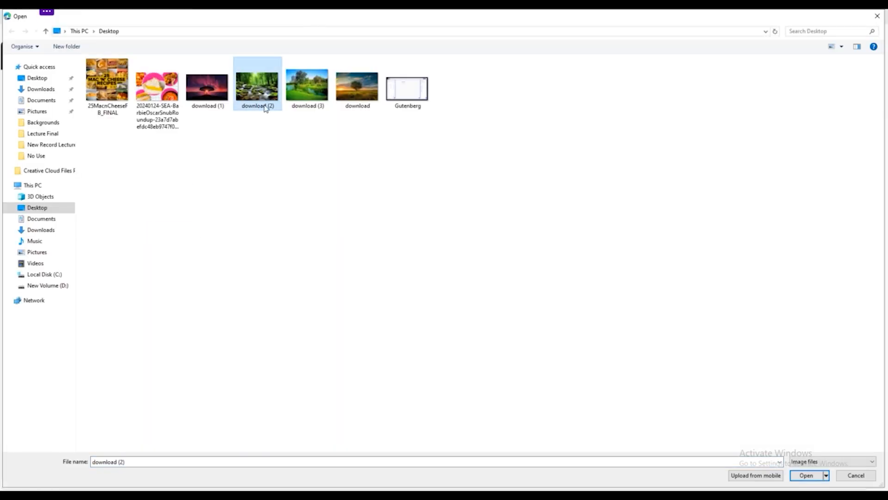
pyautogui.click(805, 475)
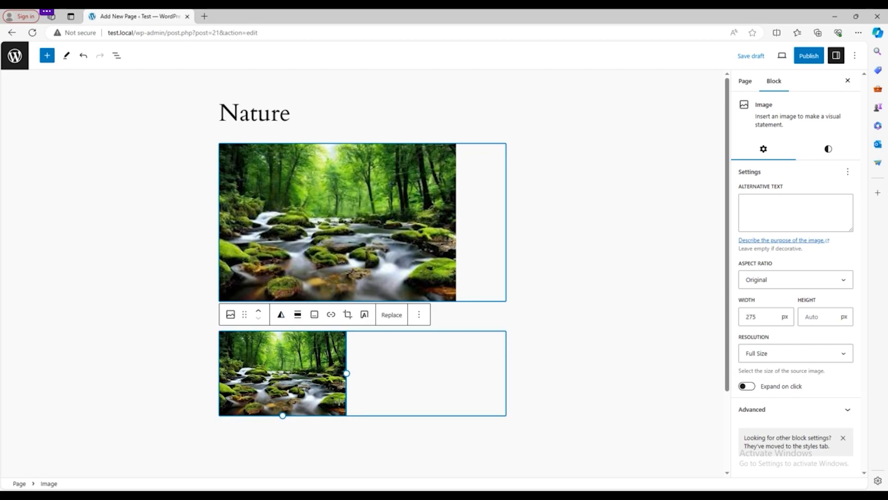
# - Widen both images to the full content width, about 618 px
pyautogui.moveTo(347, 372); pyautogui.dragTo(506, 375)
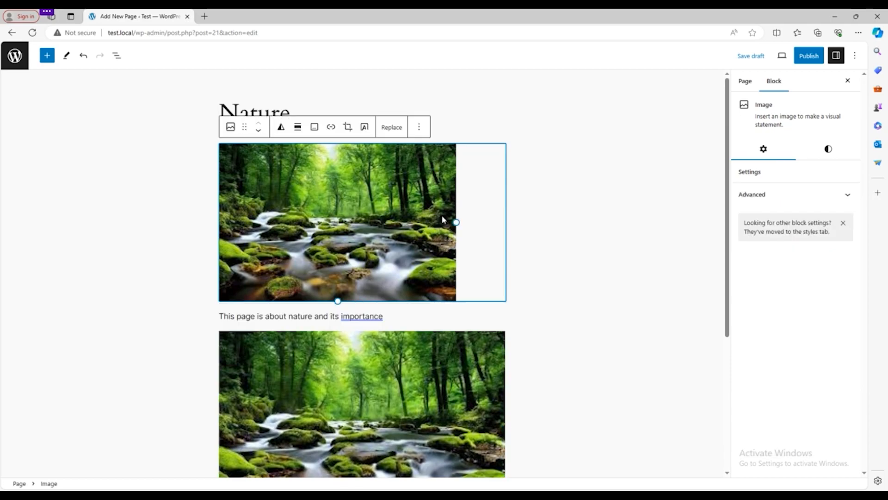
pyautogui.moveTo(493, 222); pyautogui.dragTo(506, 227)
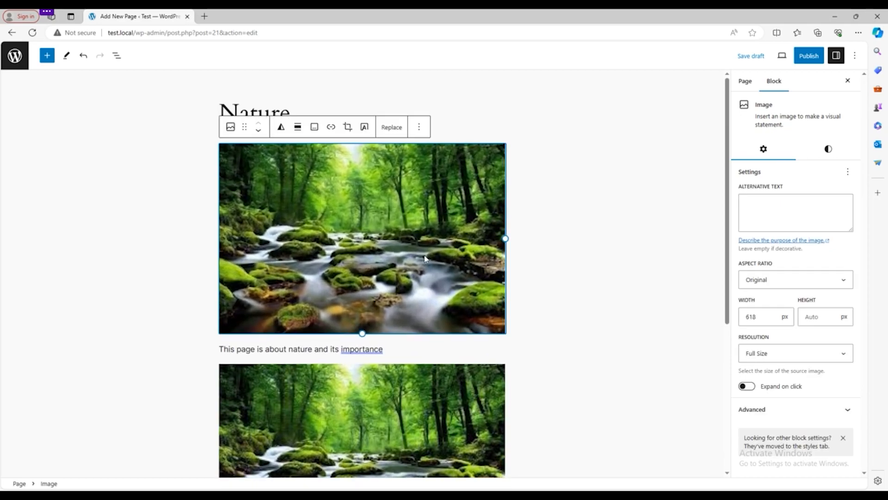
# - Examine the page layout, comparing the two images and the paragraph between them
pyautogui.scroll(-5, 414, 277)
pyautogui.scroll(5, 411, 284)
pyautogui.scroll(-4, 376, 316)
pyautogui.scroll(4, 375, 316)
pyautogui.scroll(-5, 373, 287)
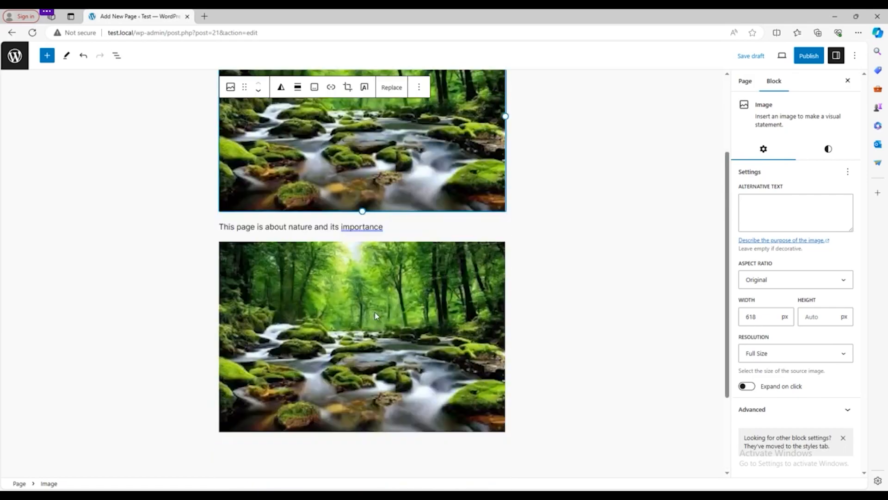
pyautogui.click(366, 259)
pyautogui.scroll(5, 384, 267)
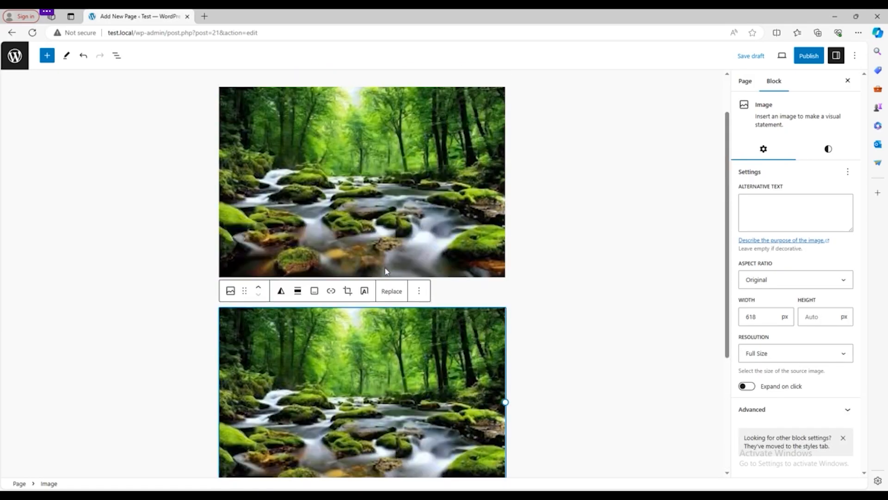
pyautogui.scroll(-5, 320, 314)
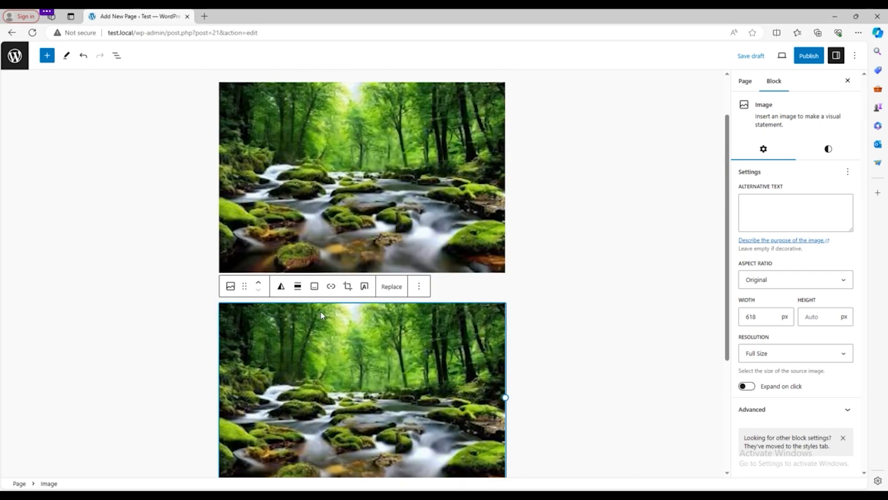
pyautogui.scroll(5, 321, 287)
pyautogui.click(323, 284)
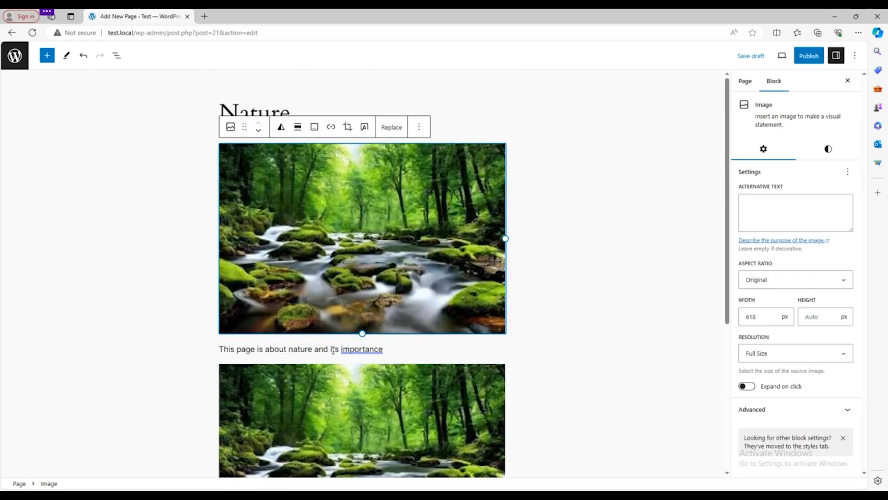
# - Add a Spacer block below the second image
pyautogui.scroll(-5, 356, 370)
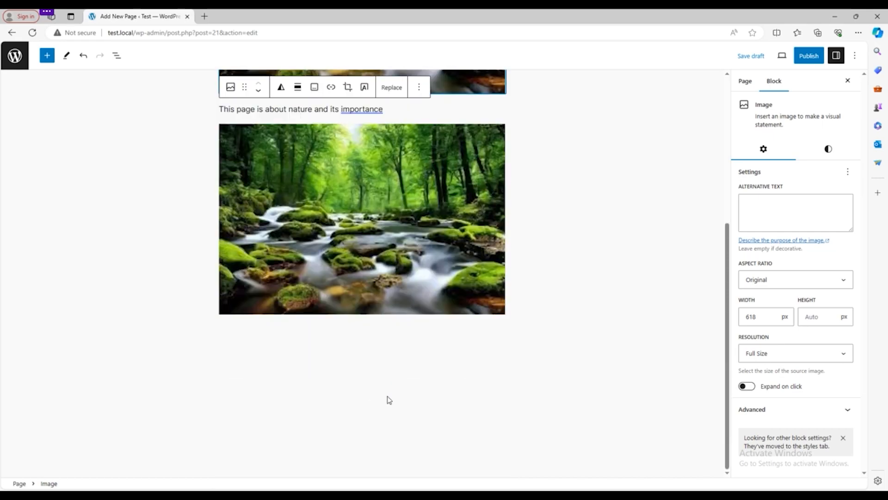
pyautogui.click(491, 328)
pyautogui.click(500, 328)
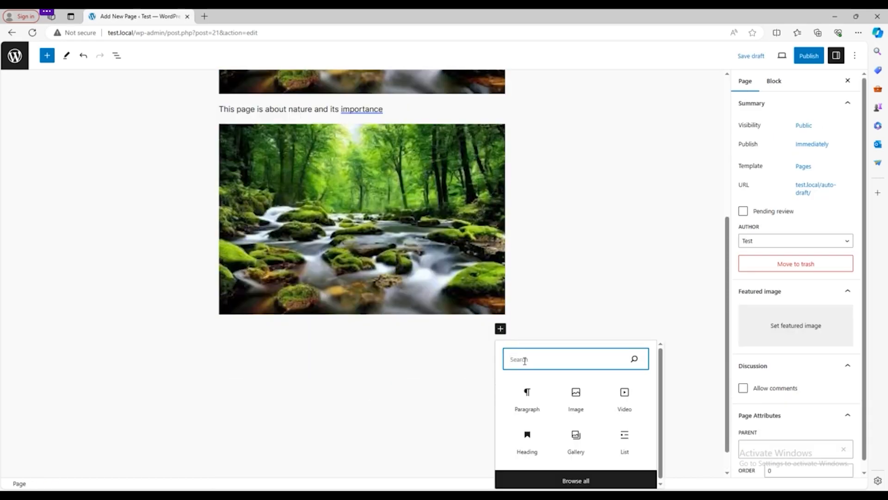
pyautogui.write('space')
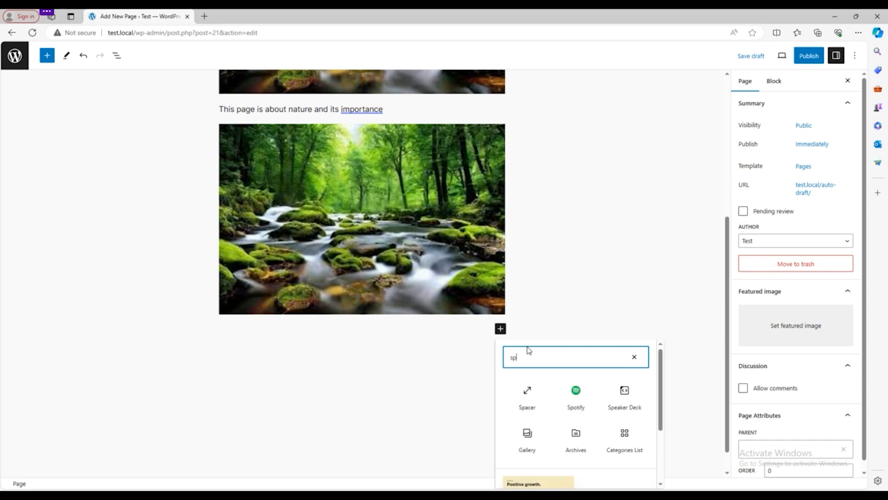
pyautogui.click(527, 401)
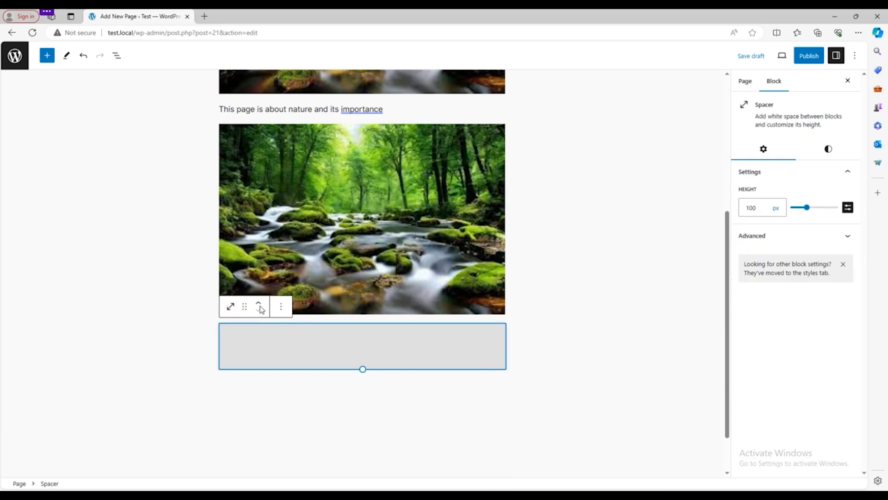
# - Move the spacer up between the first image and the paragraph, and duplicate it there
pyautogui.click(259, 305)
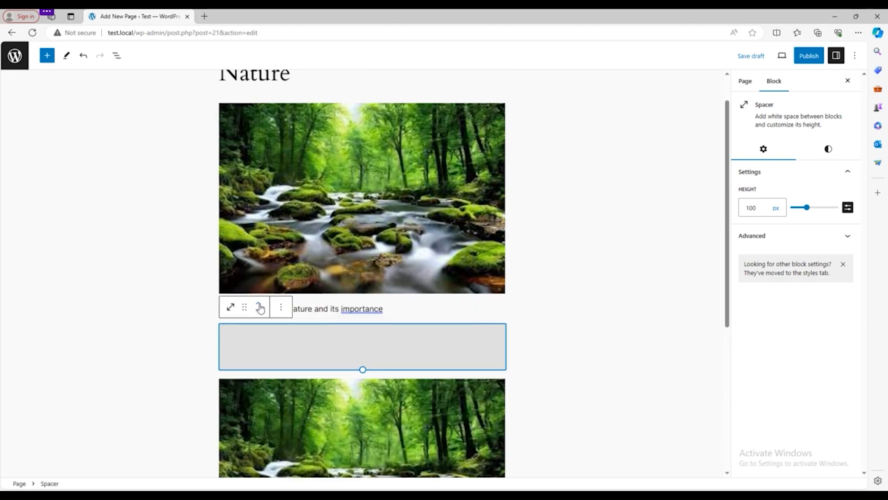
pyautogui.click(259, 307)
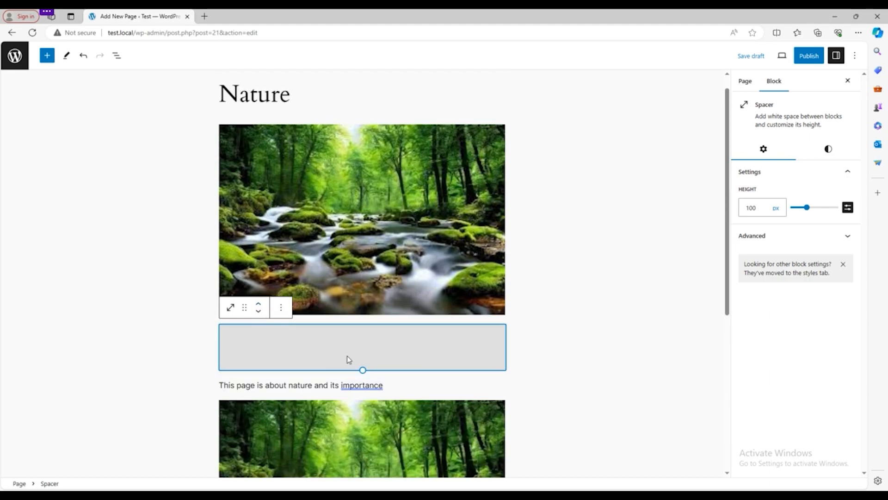
pyautogui.click(280, 307)
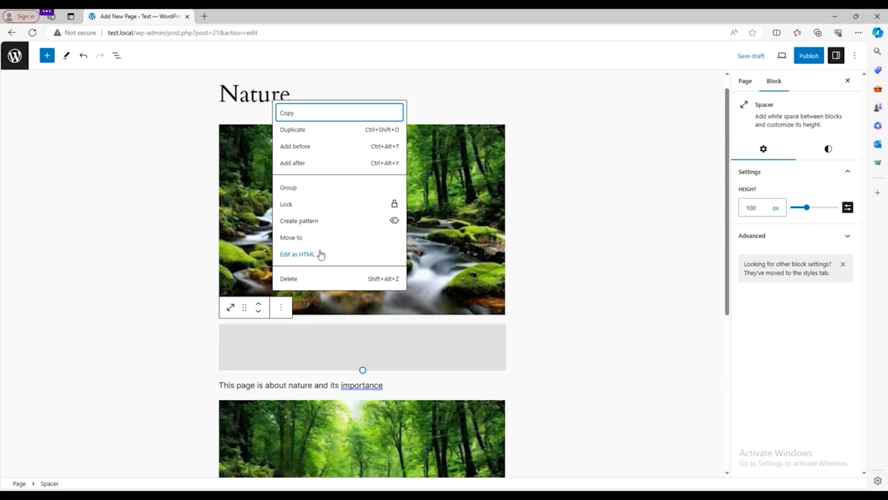
pyautogui.click(311, 134)
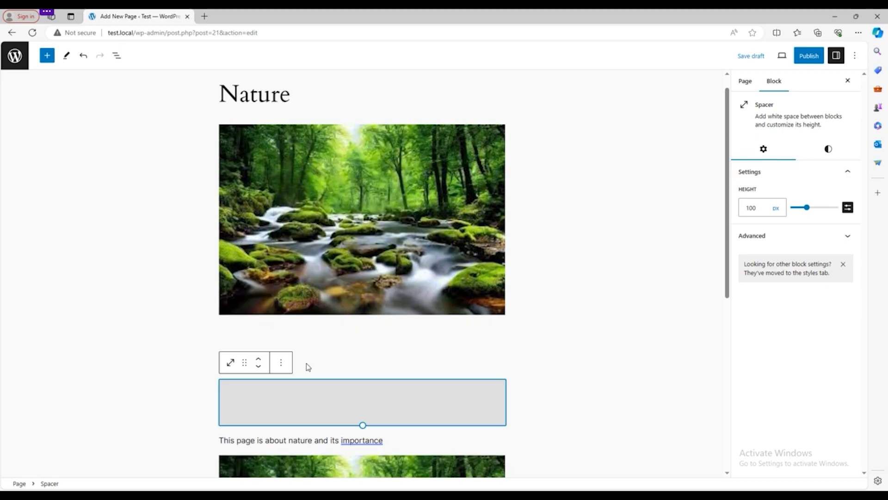
# - Move the duplicated spacer down below the paragraph, directly above the second image
pyautogui.scroll(-4, 310, 350)
pyautogui.click(259, 182)
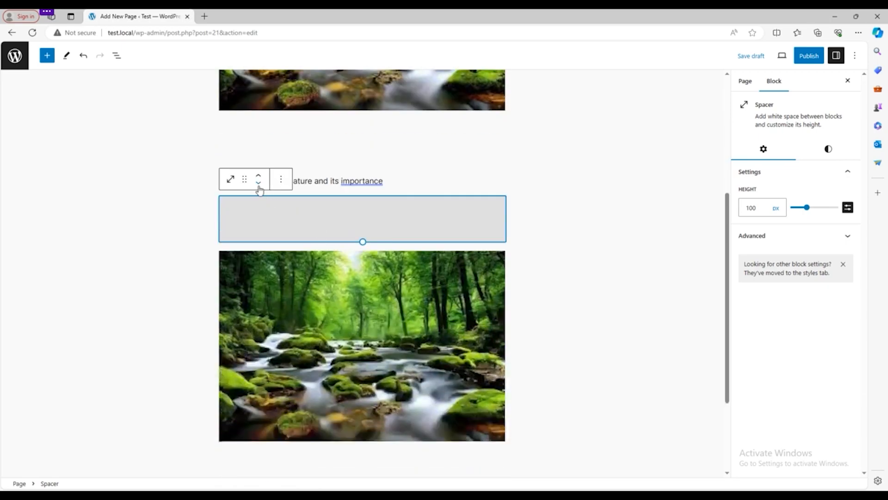
pyautogui.click(561, 244)
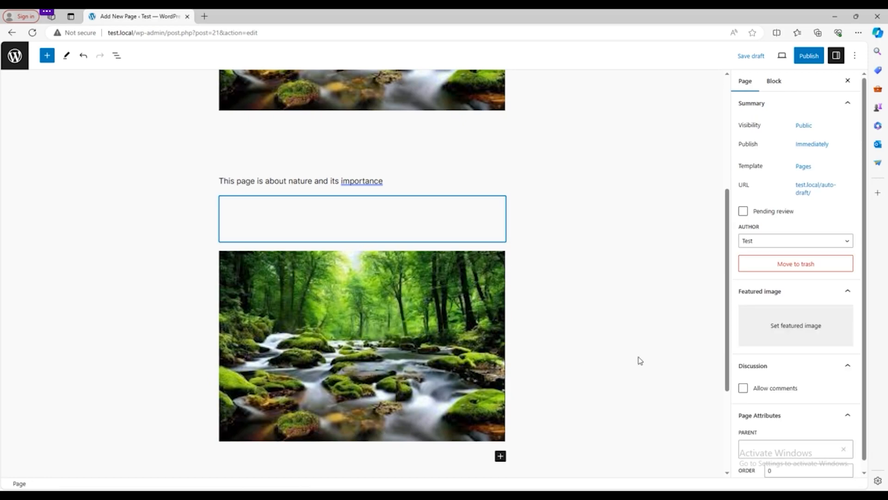
# - Examine the spacing between the two images and the paragraph across the page
pyautogui.click(423, 380)
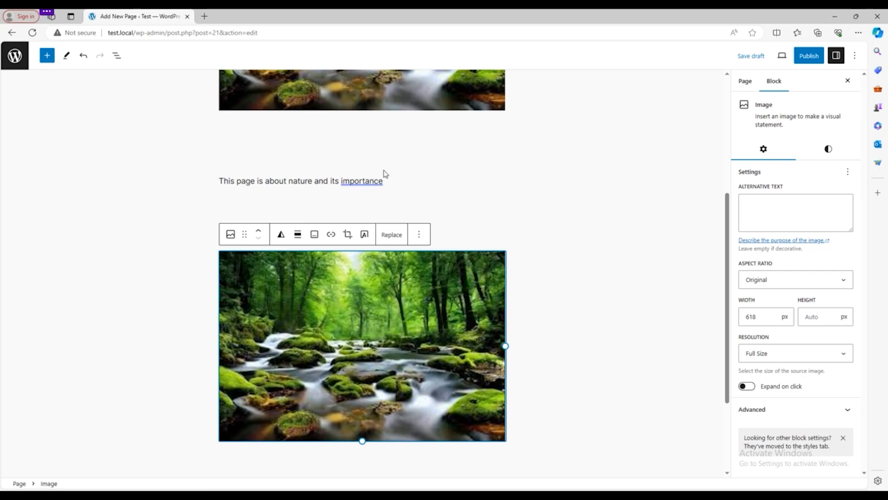
pyautogui.scroll(5, 418, 214)
pyautogui.scroll(-5, 418, 214)
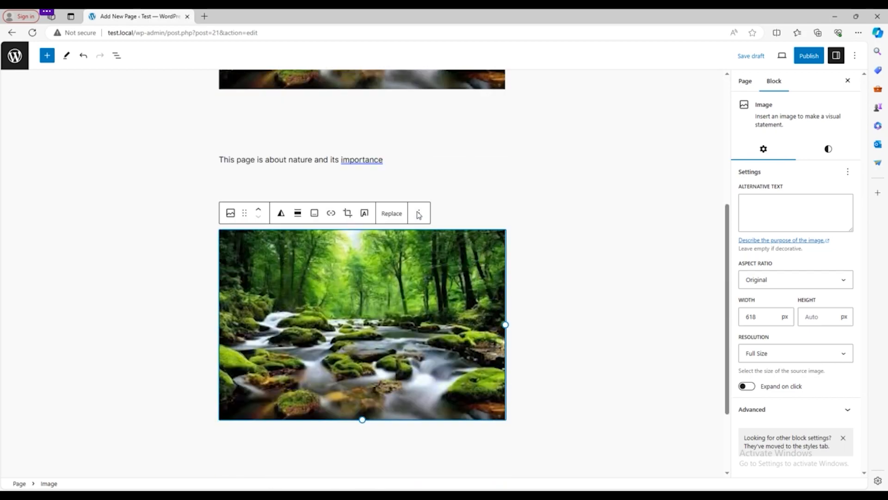
pyautogui.scroll(-2, 364, 123)
pyautogui.scroll(4, 363, 122)
pyautogui.scroll(4, 363, 125)
pyautogui.scroll(-6, 363, 129)
pyautogui.scroll(5, 370, 167)
pyautogui.scroll(-3, 378, 227)
pyautogui.scroll(-1, 378, 227)
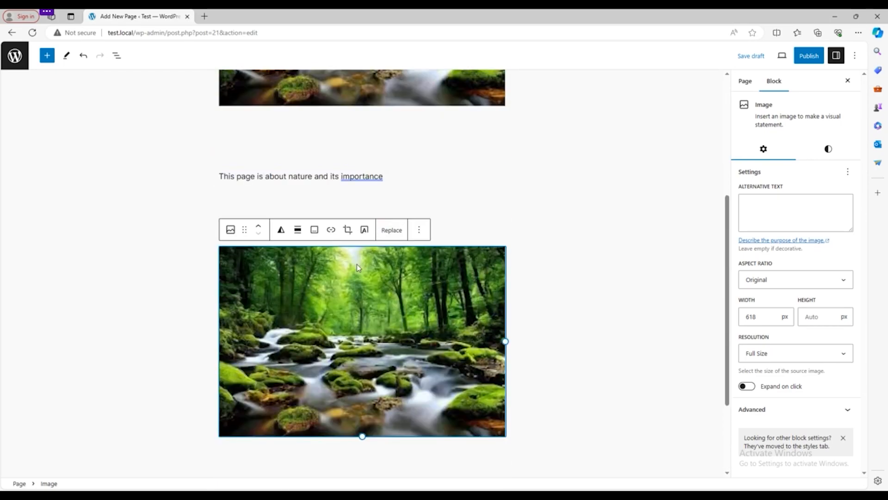
pyautogui.scroll(-1, 347, 274)
pyautogui.scroll(2, 348, 273)
# - Make the words "about nature" in the paragraph bold
pyautogui.click(382, 252)
pyautogui.click(387, 239)
pyautogui.moveTo(386, 237); pyautogui.dragTo(314, 237)
pyautogui.click(250, 238)
pyautogui.click(303, 214)
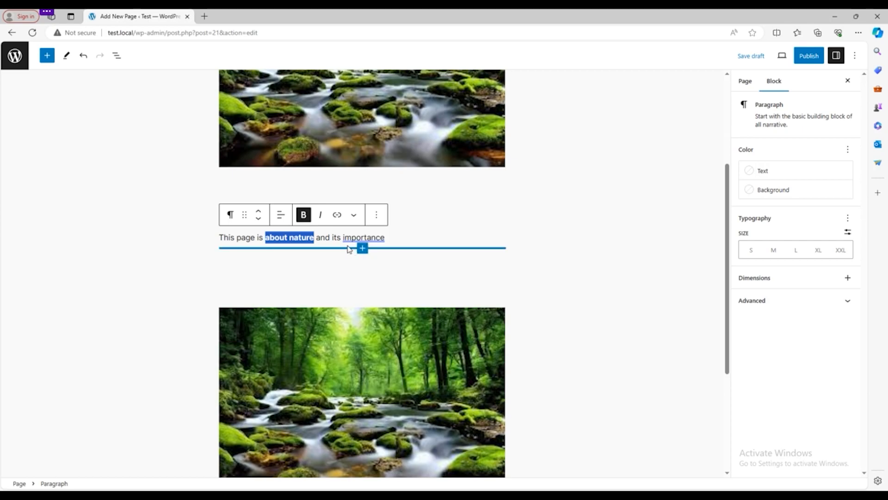
pyautogui.click(428, 219)
pyautogui.moveTo(317, 237); pyautogui.dragTo(264, 237)
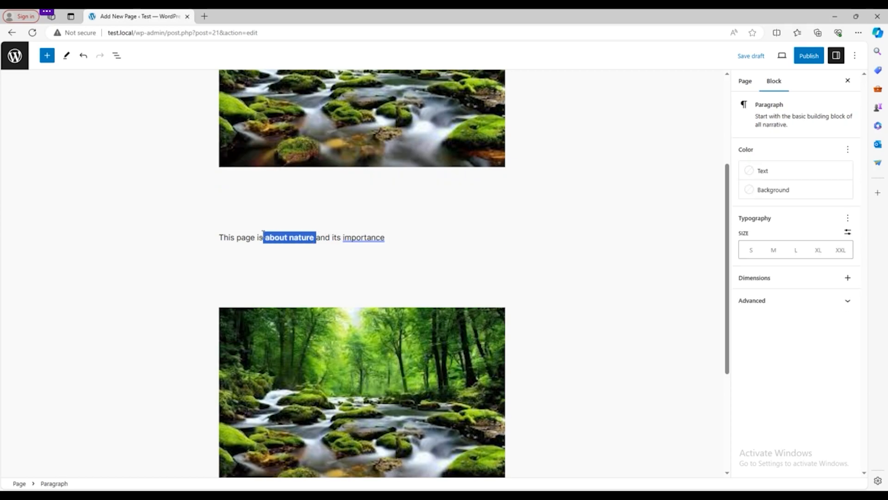
pyautogui.click(337, 214)
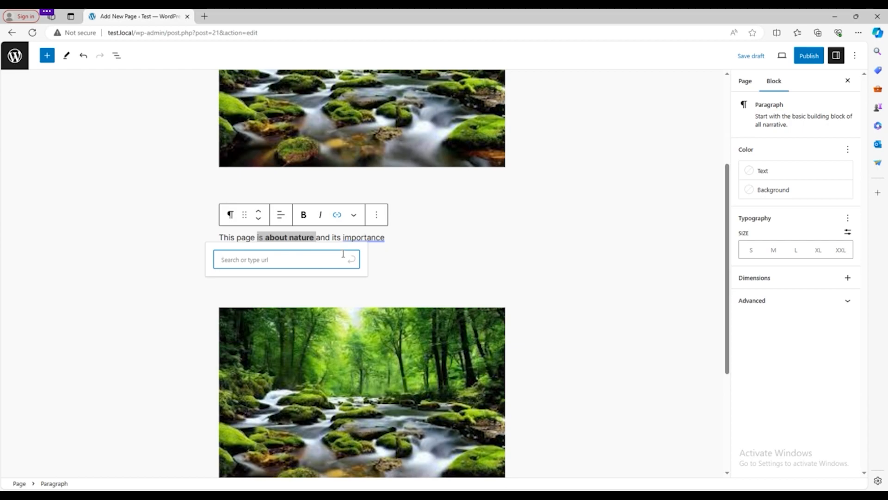
pyautogui.press('Return')
pyautogui.click(425, 256)
pyautogui.click(355, 236)
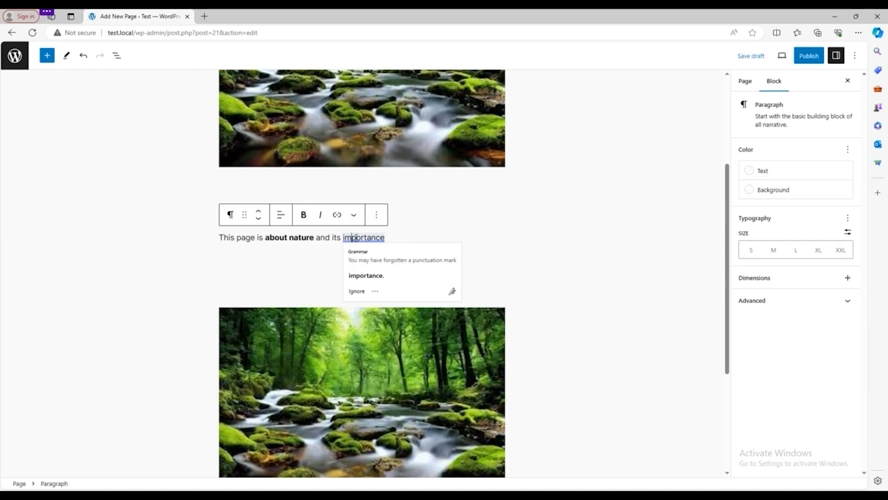
pyautogui.click(354, 215)
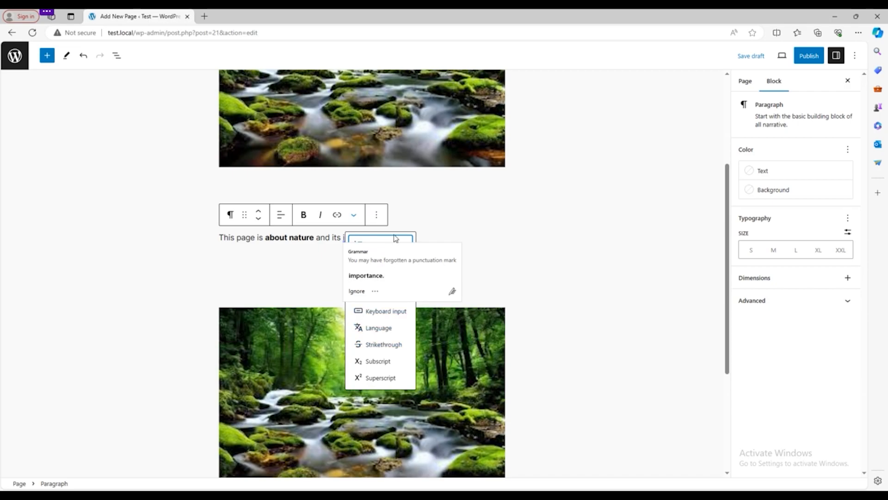
pyautogui.click(558, 324)
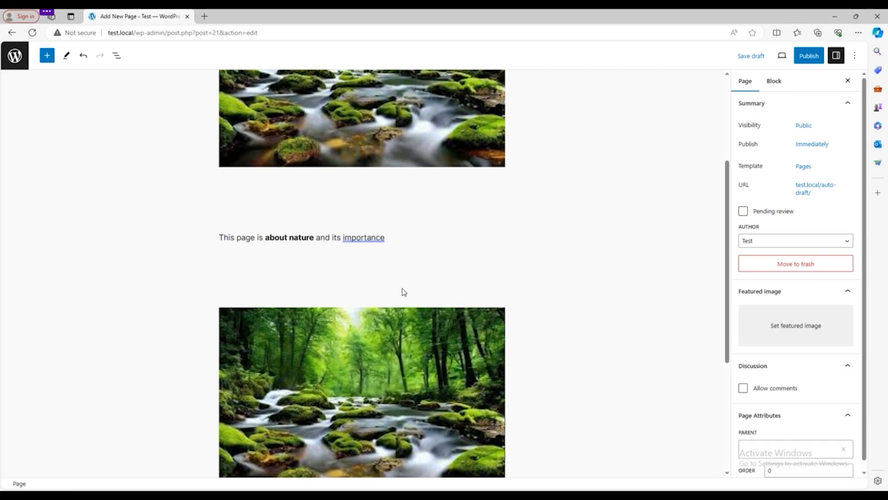
# - Italicize the word "and" in the paragraph
pyautogui.click(362, 237)
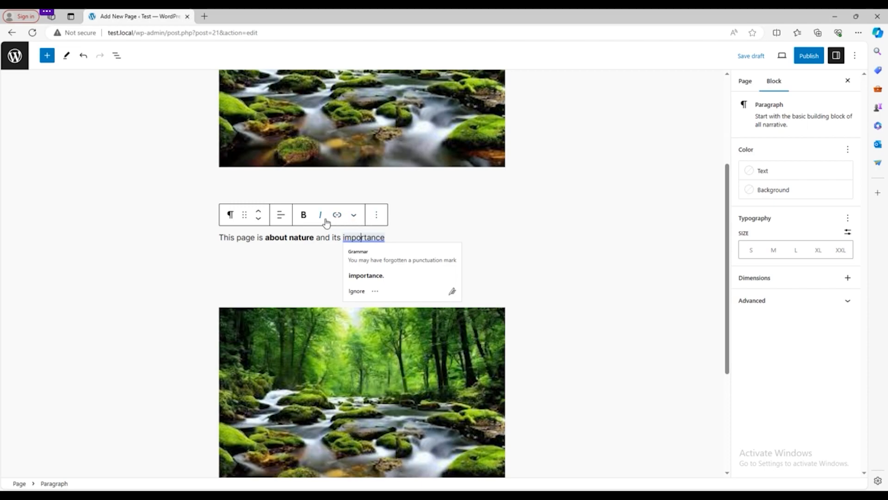
pyautogui.click(319, 215)
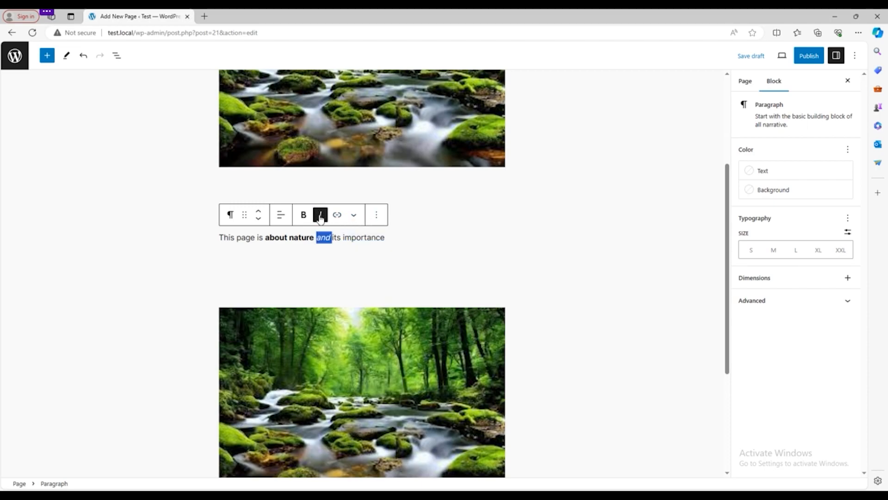
pyautogui.click(285, 219)
# - Try centre and right text alignment on the whole paragraph
pyautogui.click(384, 237)
pyautogui.moveTo(385, 238); pyautogui.dragTo(219, 238)
pyautogui.click(281, 214)
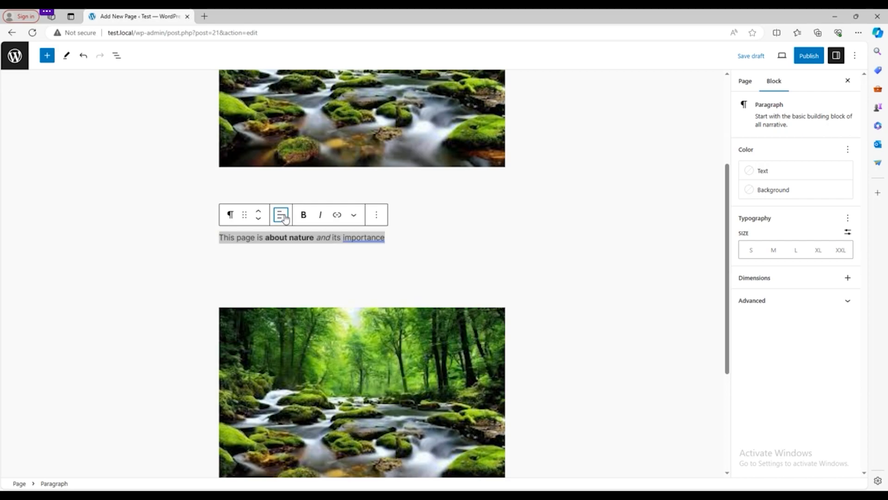
pyautogui.click(304, 264)
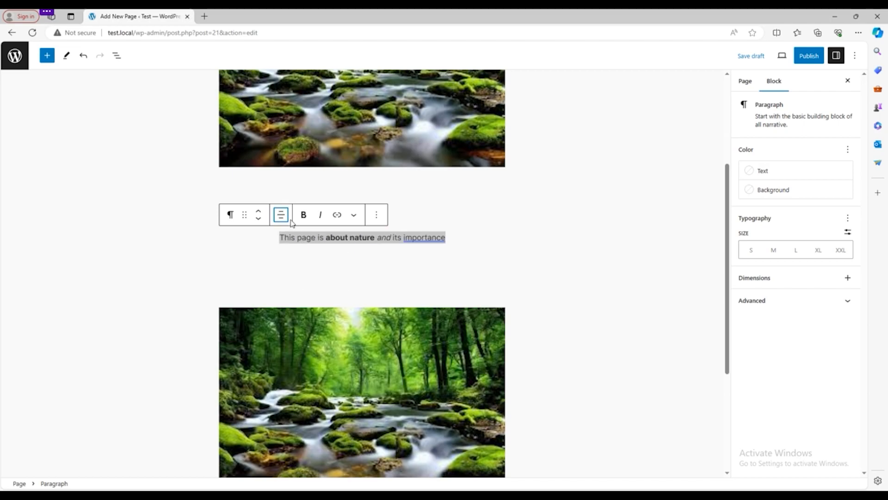
pyautogui.click(281, 215)
pyautogui.click(309, 276)
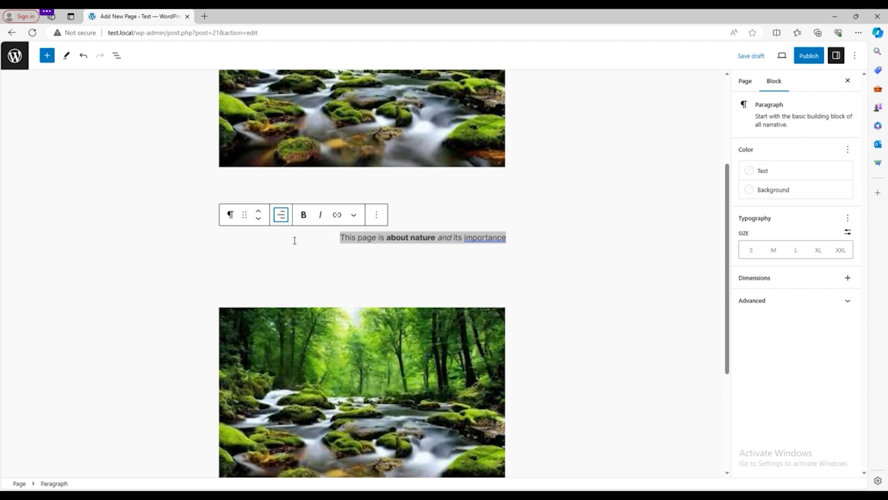
# - Make the whole paragraph bold and align its text left
pyautogui.click(303, 214)
pyautogui.click(281, 214)
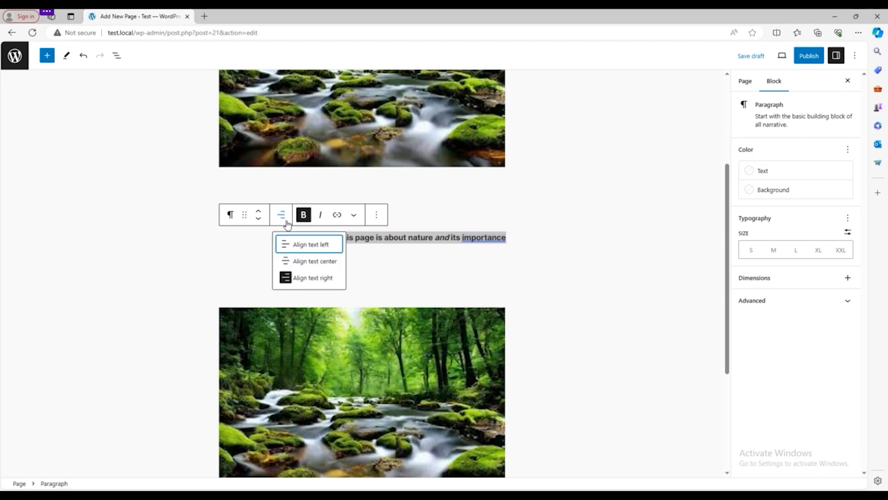
pyautogui.click(291, 244)
# - Add a Gallery block below the second image
pyautogui.scroll(-4, 463, 347)
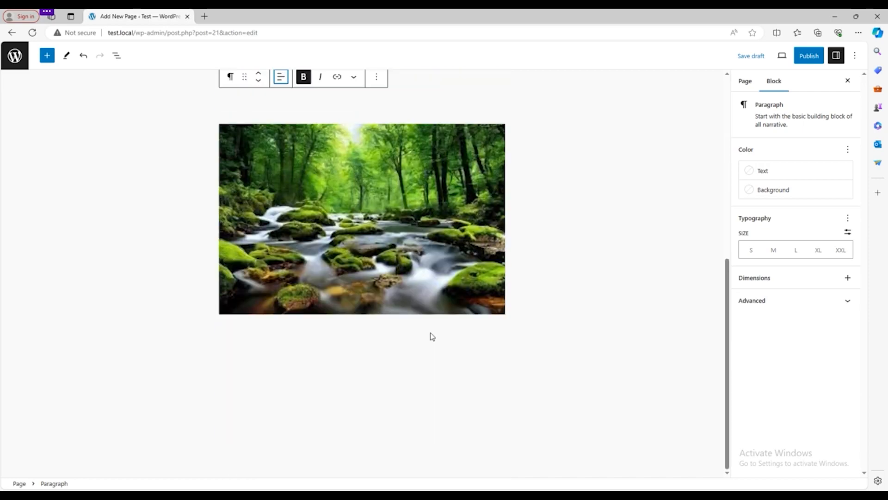
pyautogui.click(465, 330)
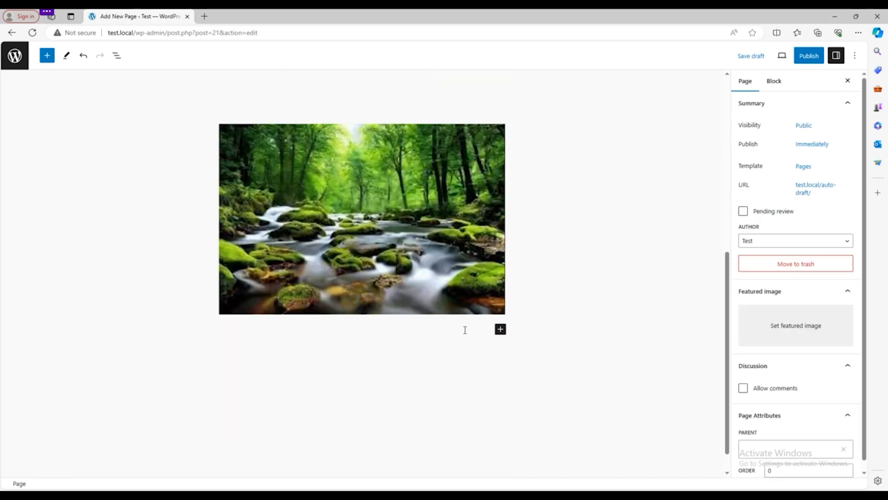
pyautogui.click(501, 329)
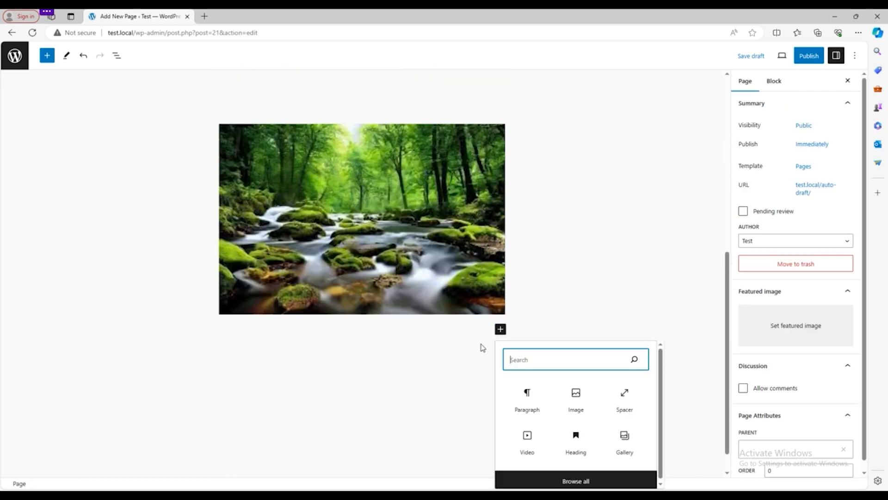
pyautogui.click(625, 439)
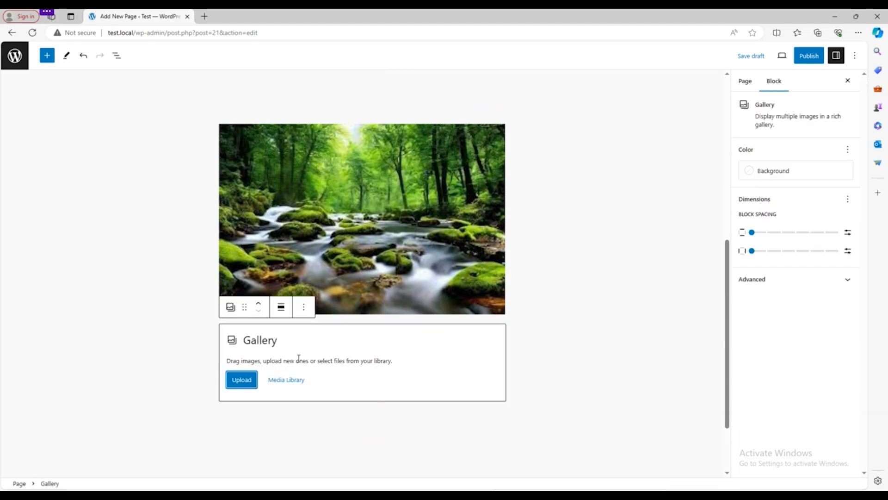
# - Upload the Desktop images download, download (1), download (2) and download (3) into the gallery
pyautogui.click(242, 378)
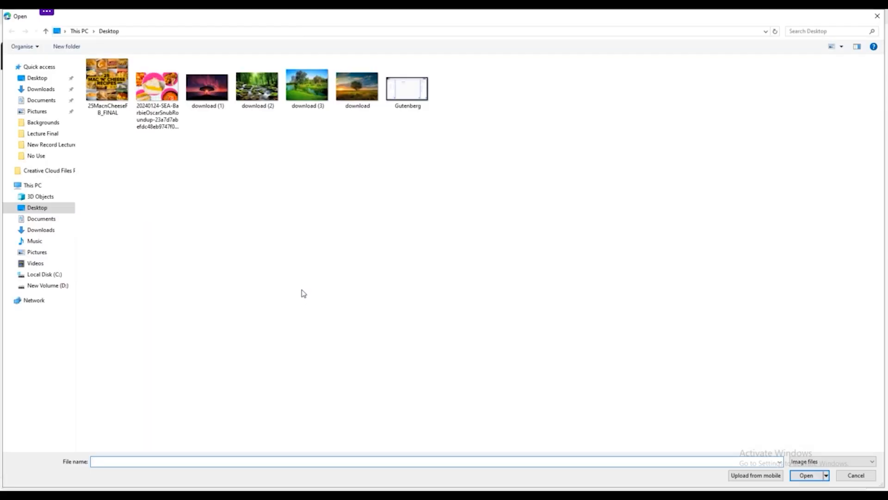
pyautogui.moveTo(197, 130); pyautogui.dragTo(348, 88)
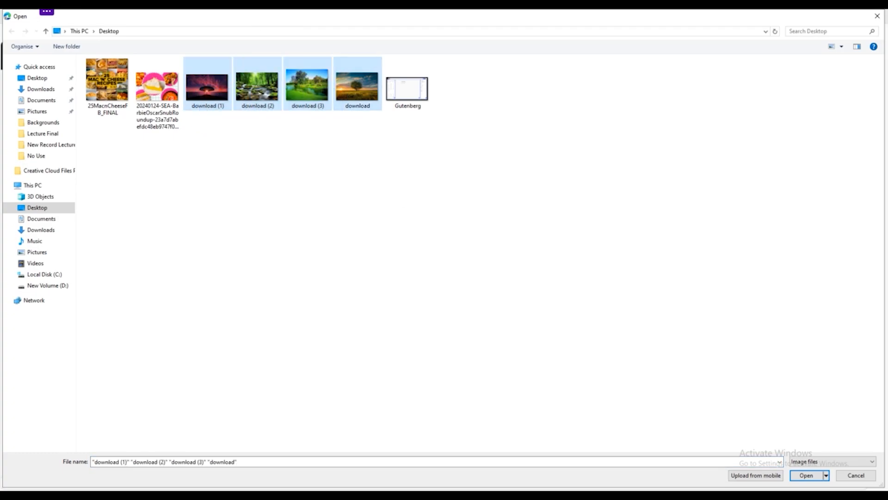
pyautogui.click(807, 475)
pyautogui.scroll(-1, 432, 382)
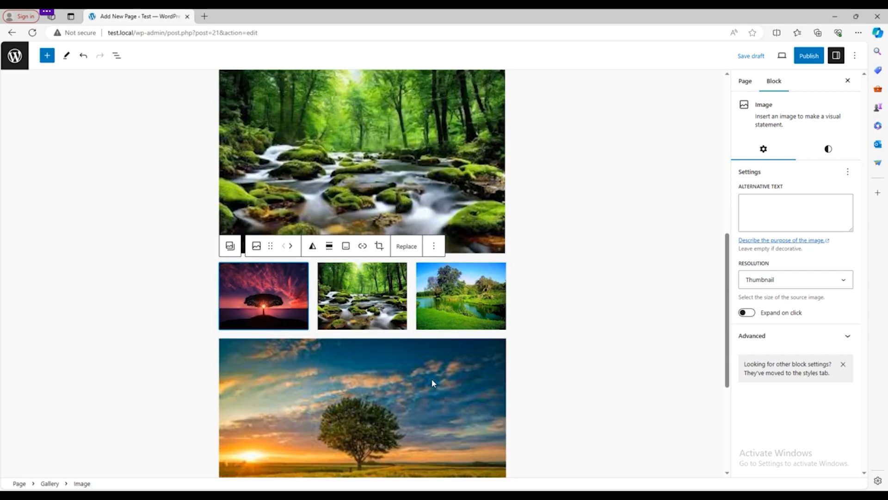
# - Set the paragraph's text color to the orange Accent / Three, after trying Contrast and Accent / Four
pyautogui.scroll(6, 436, 355)
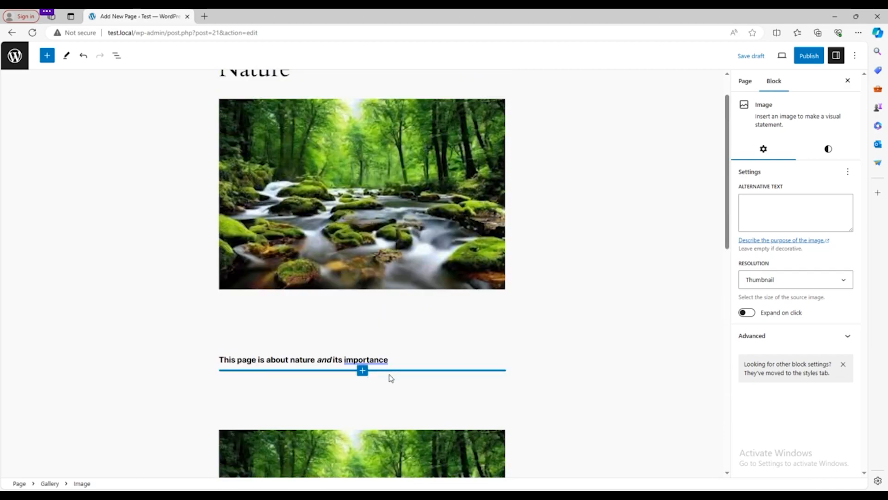
pyautogui.click(416, 360)
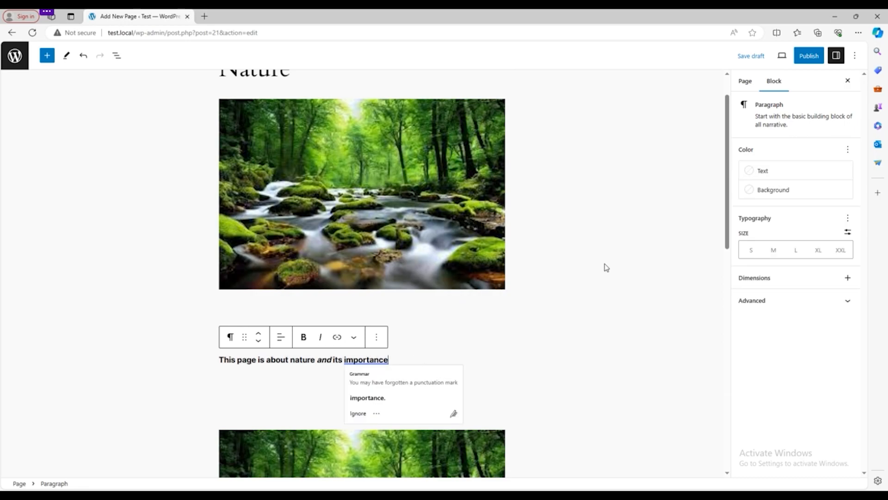
pyautogui.click(768, 173)
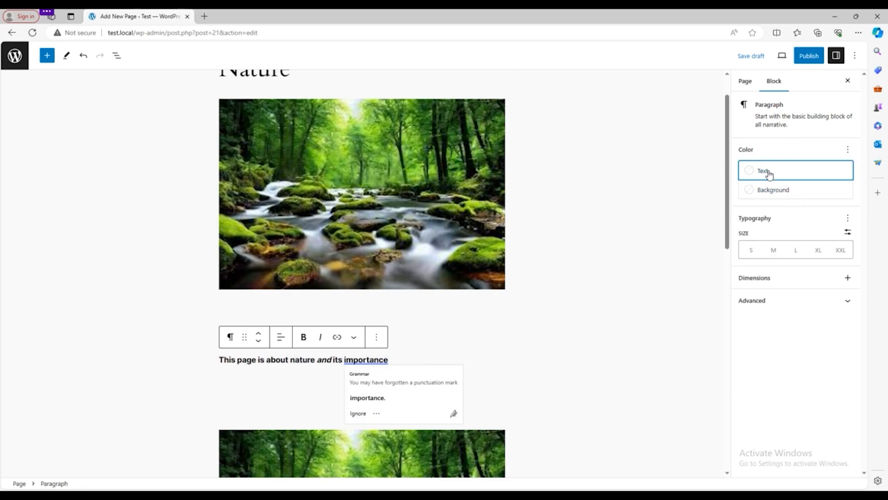
pyautogui.click(653, 254)
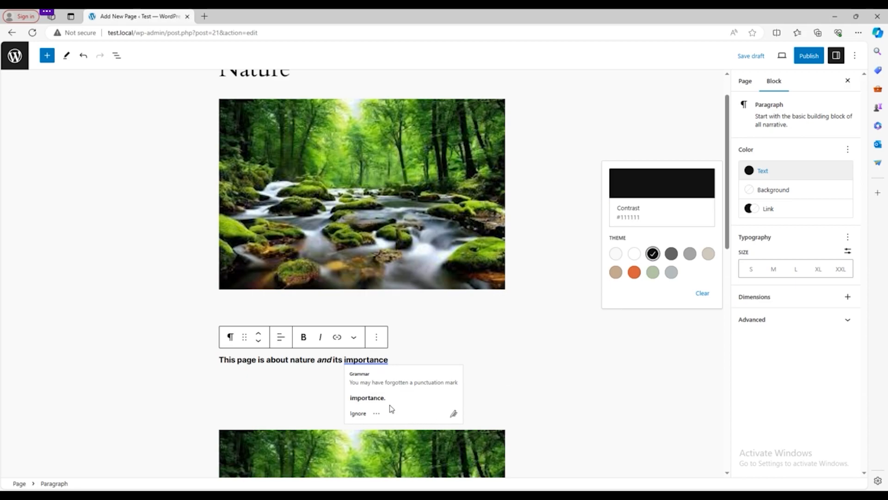
pyautogui.moveTo(408, 359); pyautogui.dragTo(215, 359)
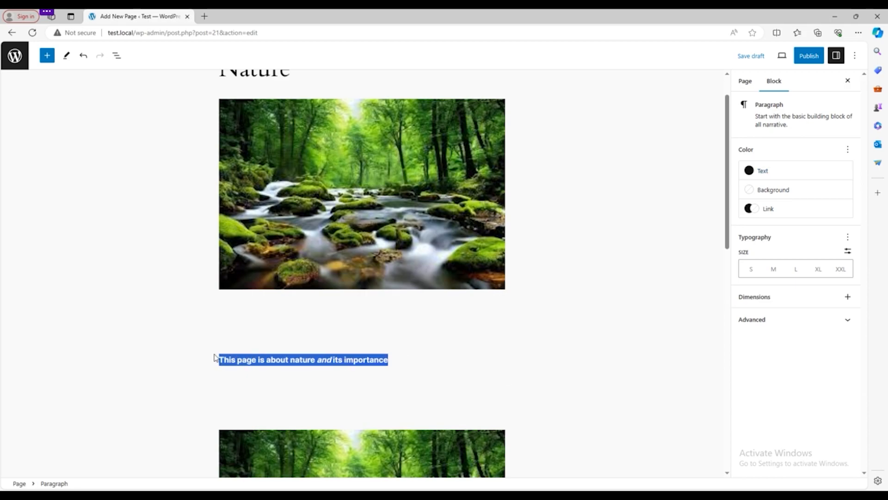
pyautogui.click(788, 180)
pyautogui.click(653, 272)
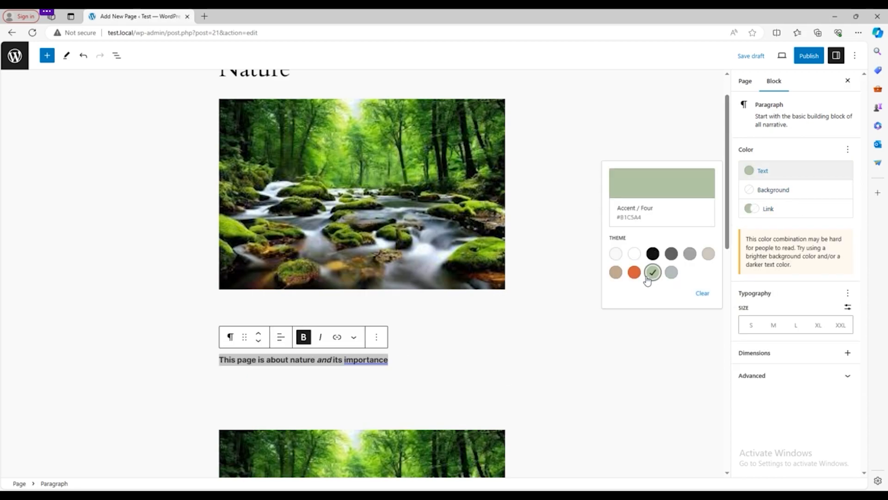
pyautogui.click(635, 273)
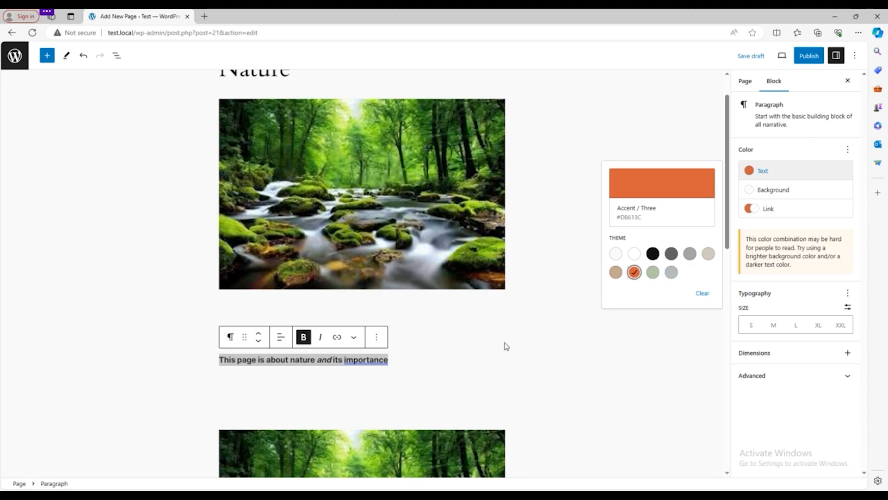
# - Set the paragraph's background to the solid color Accent / Two, after trying Contrast / Two, Accent / Four and Accent / Three
pyautogui.click(778, 190)
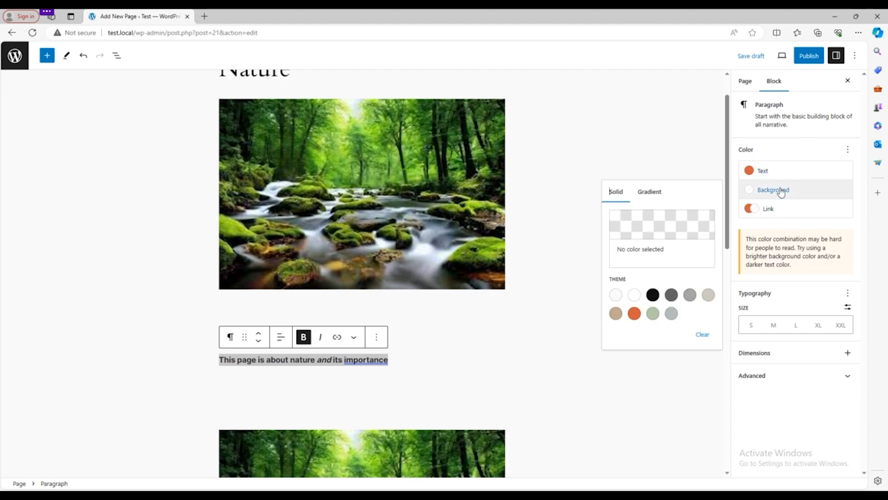
pyautogui.click(673, 294)
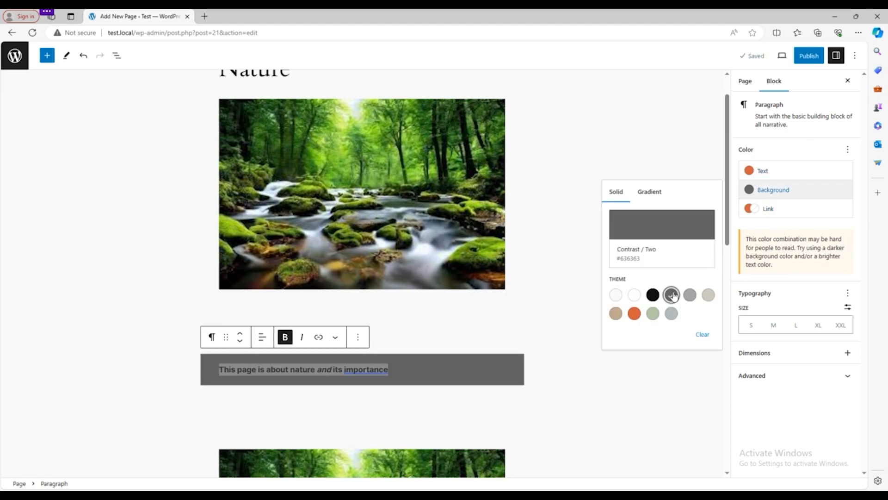
pyautogui.click(651, 315)
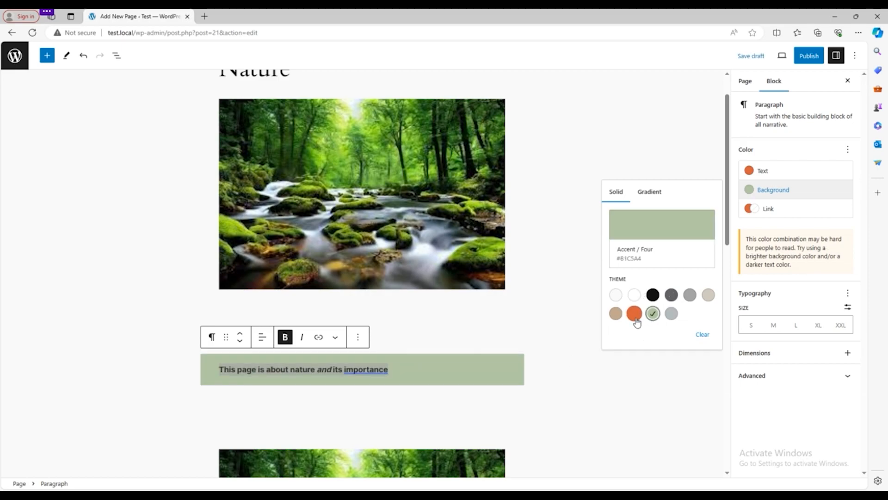
pyautogui.click(634, 315)
pyautogui.click(616, 313)
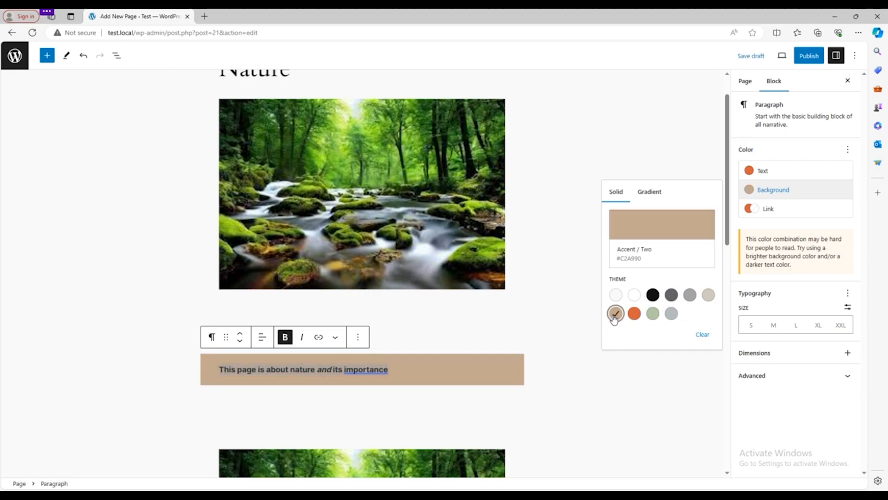
# - Deselect the paragraph and look over the page-level settings, such as visibility, template, author, featured image and page attributes
pyautogui.click(592, 406)
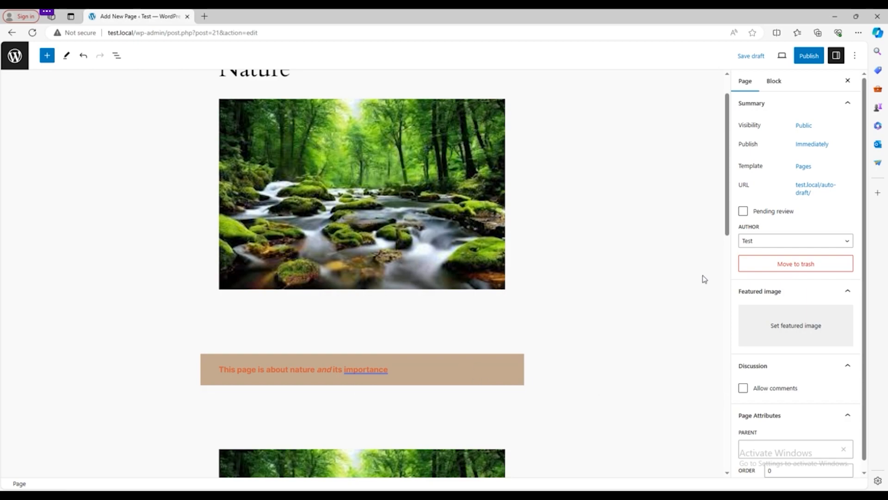
pyautogui.scroll(-1, 761, 252)
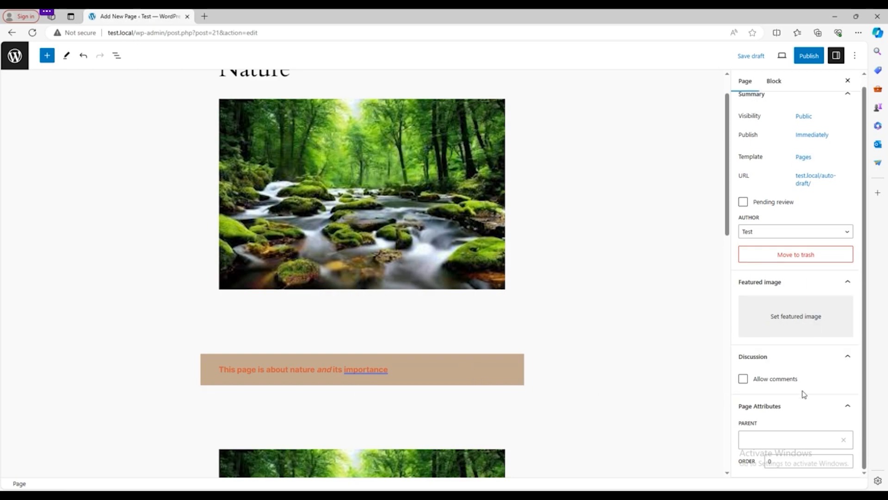
pyautogui.scroll(1, 749, 390)
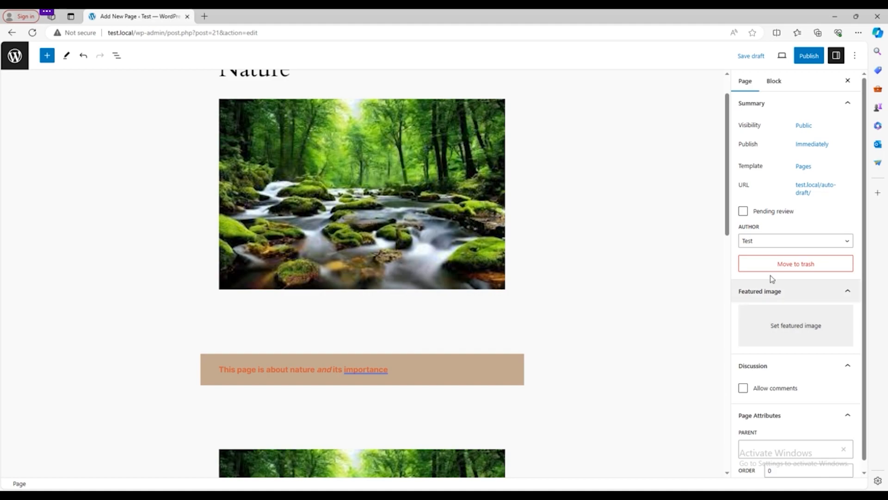
pyautogui.click(774, 82)
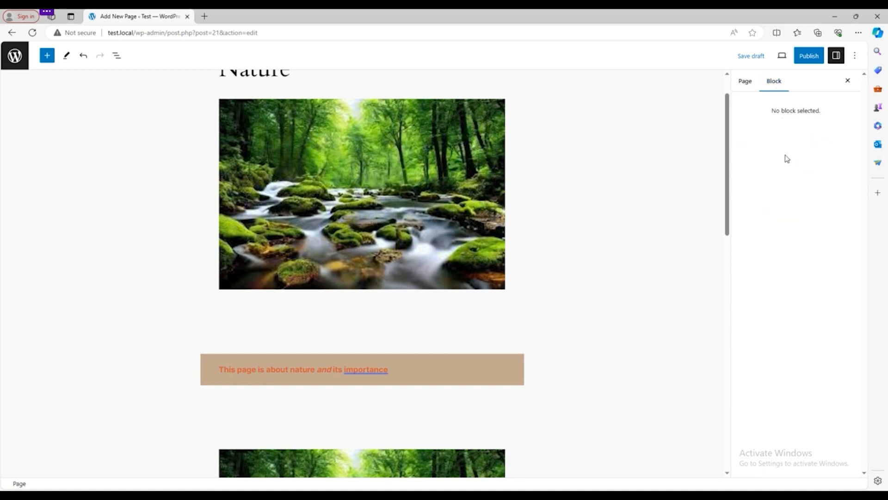
pyautogui.click(745, 83)
pyautogui.scroll(-1, 790, 211)
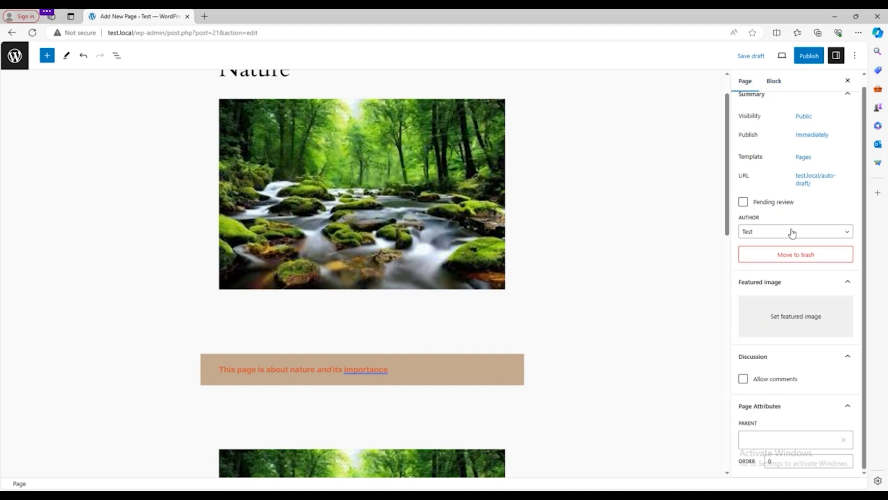
# - Expand the paragraph's Advanced settings and set its font size to Small, after trying Medium, Large and Extra Large
pyautogui.click(439, 368)
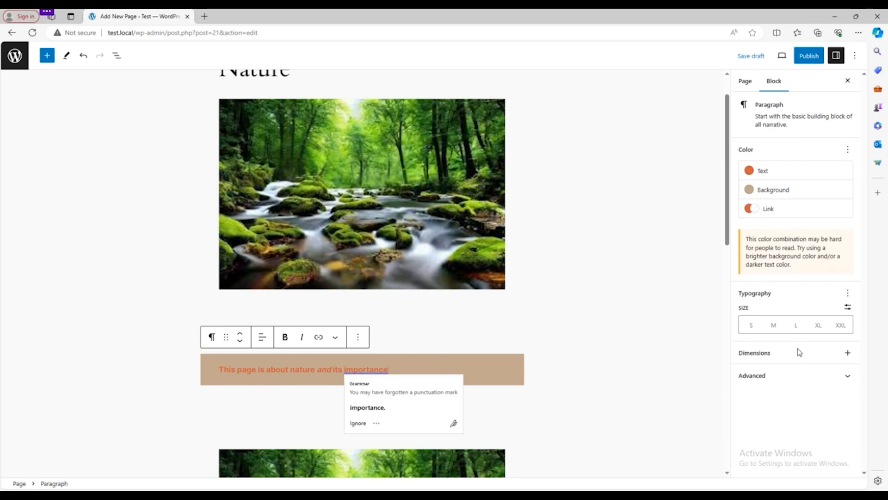
pyautogui.click(791, 377)
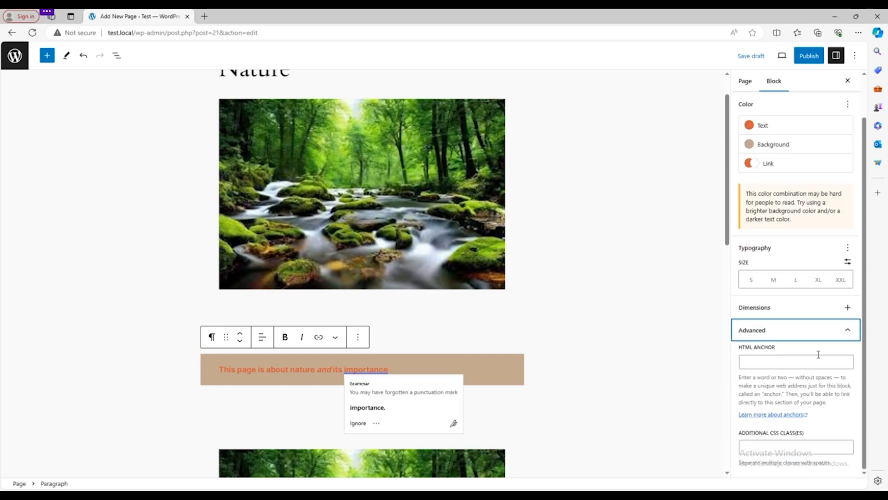
pyautogui.click(846, 307)
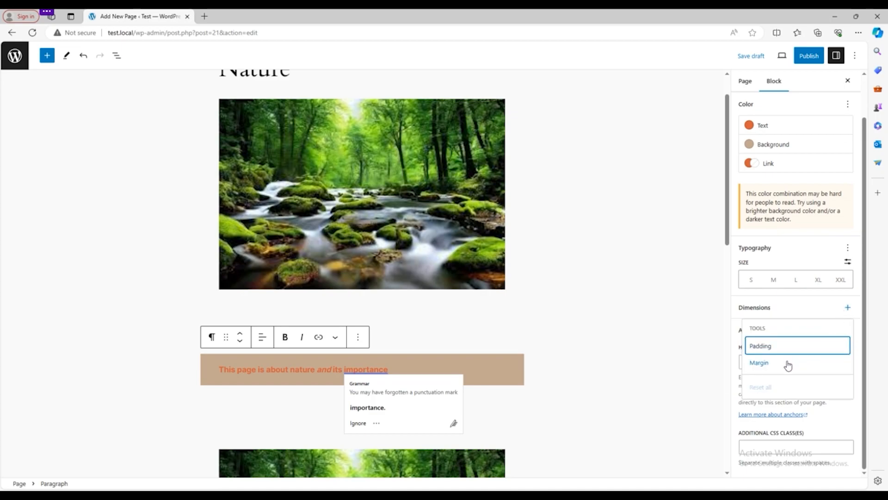
pyautogui.click(756, 283)
pyautogui.click(774, 282)
pyautogui.click(796, 283)
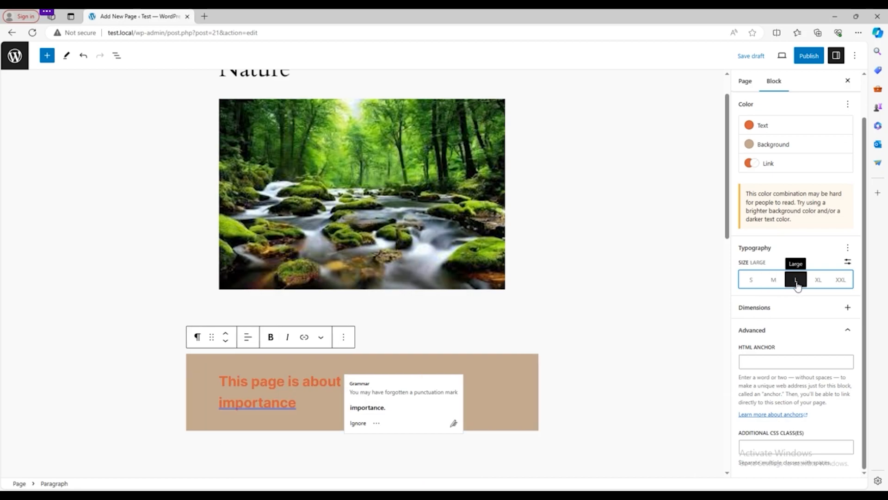
pyautogui.click(817, 281)
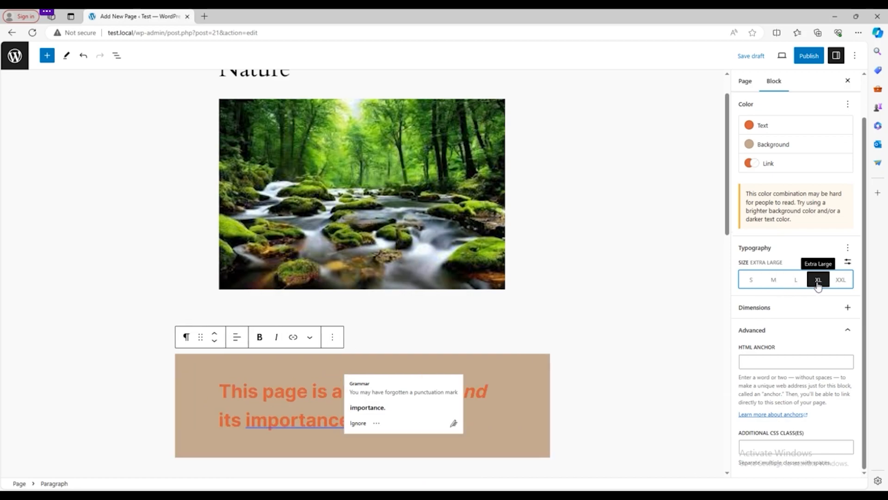
pyautogui.click(774, 283)
pyautogui.click(752, 282)
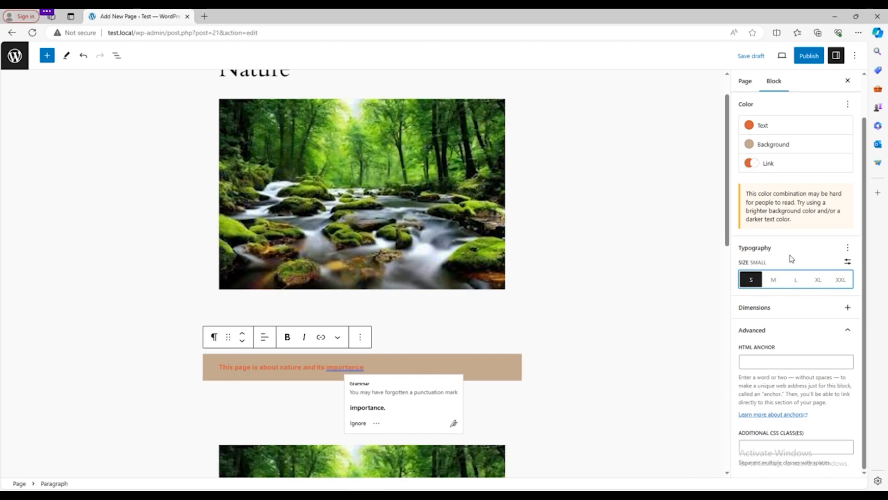
pyautogui.scroll(1, 792, 258)
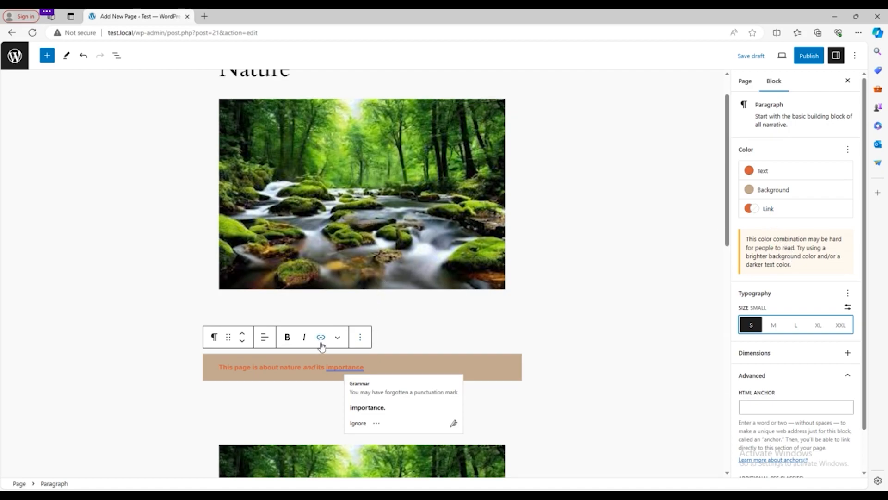
pyautogui.scroll(-1, 773, 353)
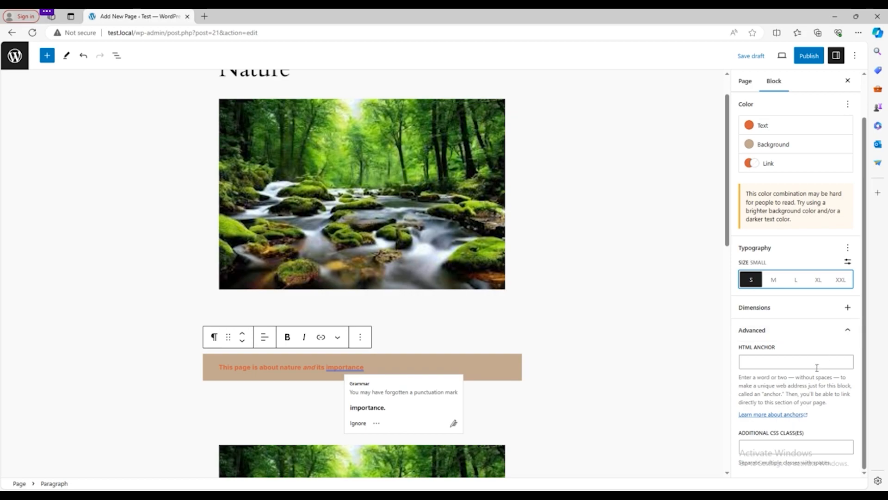
pyautogui.scroll(1, 430, 292)
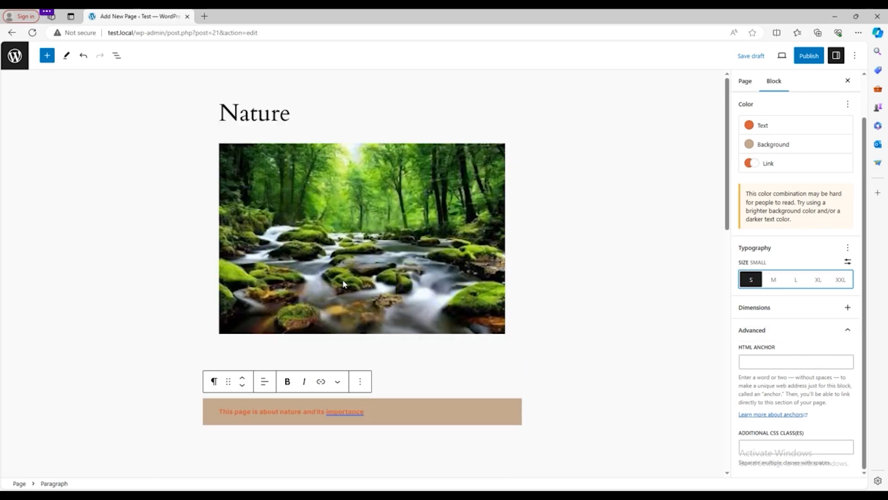
# - Browse the full block library below the gallery, examining the Design, Widgets and Theme blocks
pyautogui.scroll(-3, 343, 283)
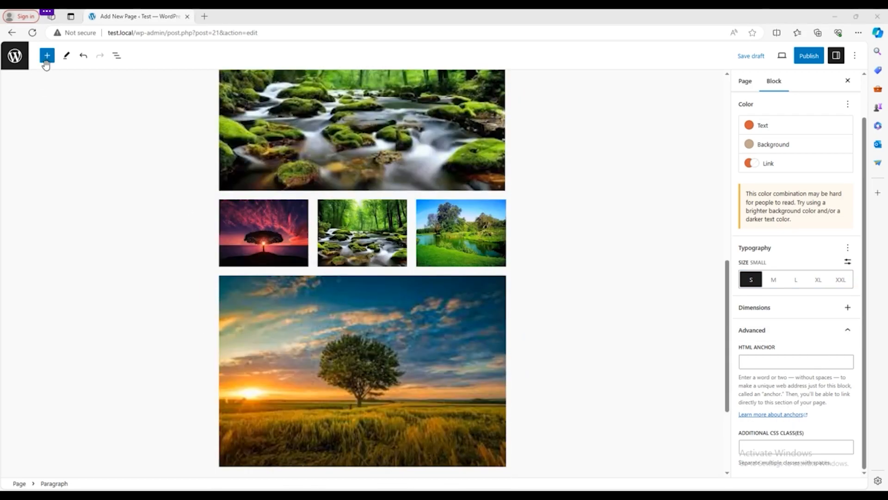
pyautogui.scroll(-3, 435, 381)
pyautogui.click(494, 350)
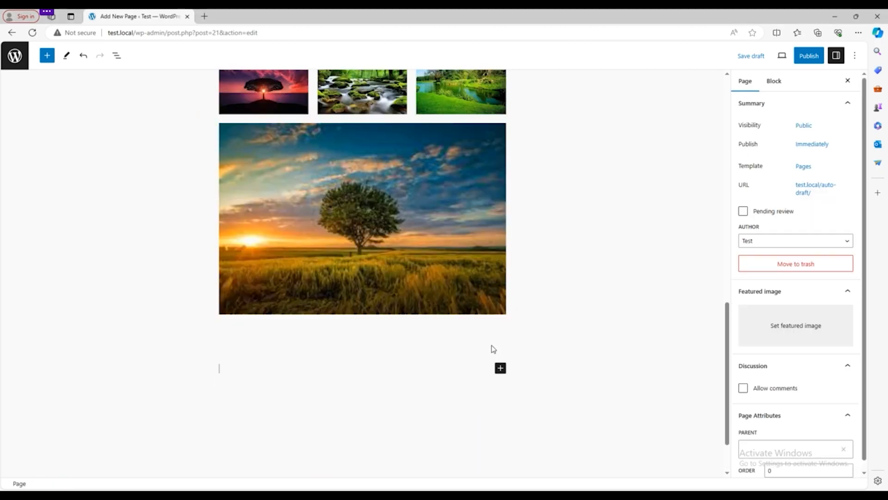
pyautogui.click(500, 368)
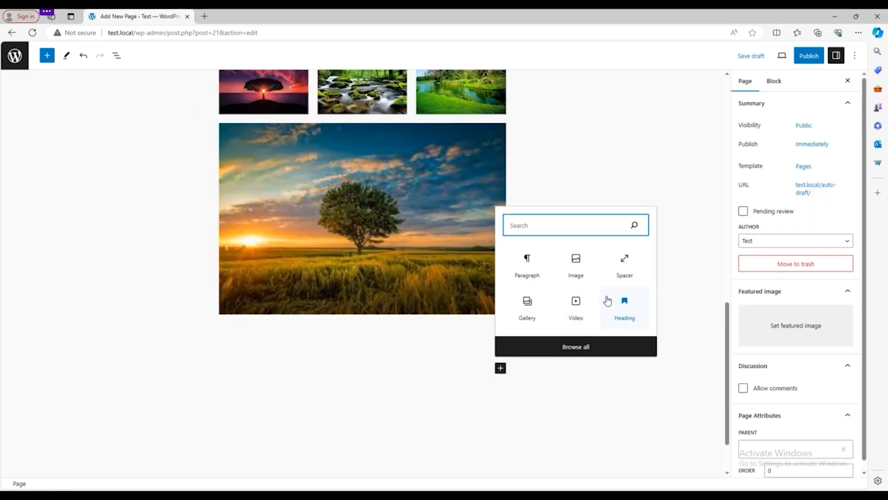
pyautogui.click(559, 346)
pyautogui.scroll(-5, 54, 270)
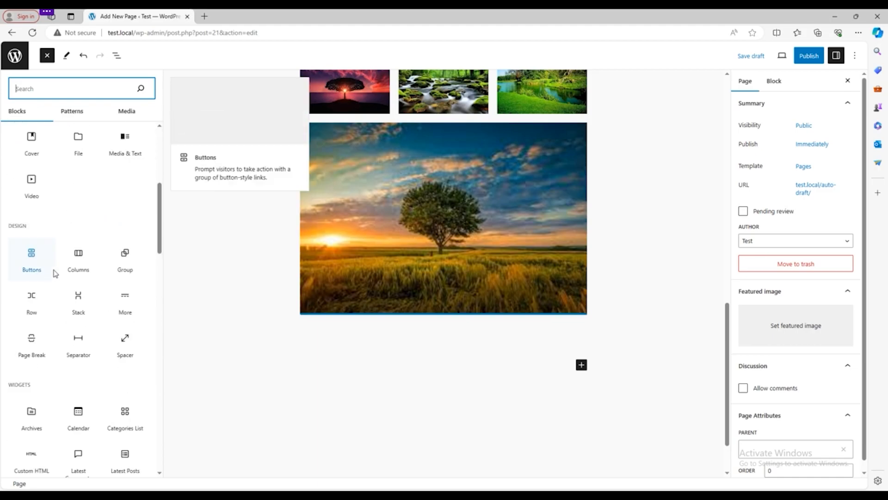
pyautogui.scroll(-4, 83, 287)
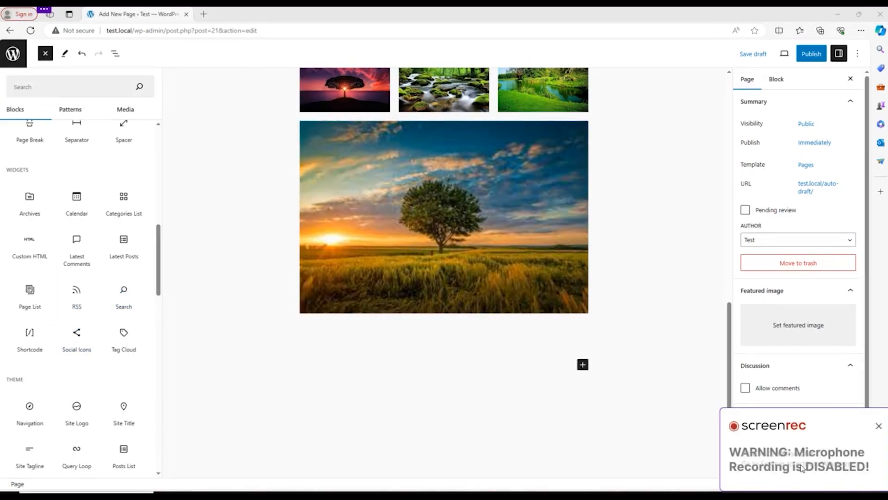
pyautogui.click(879, 426)
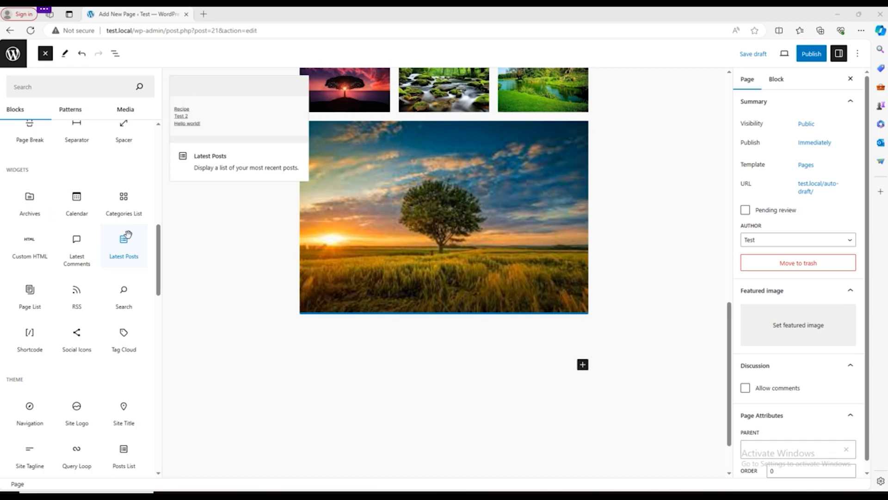
pyautogui.scroll(-2, 77, 426)
pyautogui.scroll(-3, 77, 427)
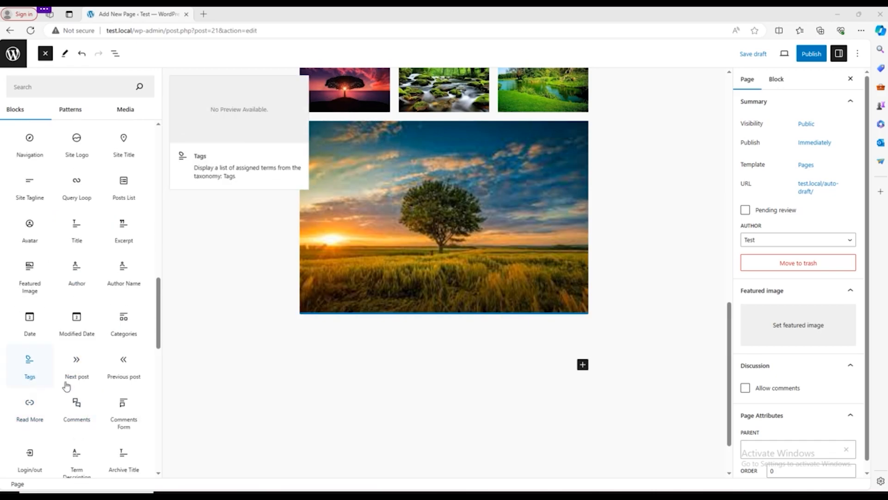
pyautogui.scroll(4, 386, 407)
pyautogui.scroll(9, 382, 418)
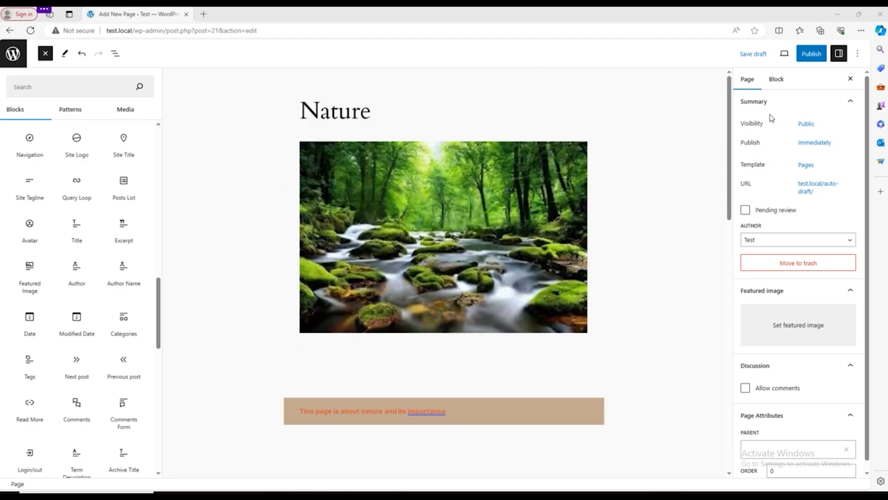
# - Publish the Nature page and open the live page in a new browser tab
pyautogui.click(811, 53)
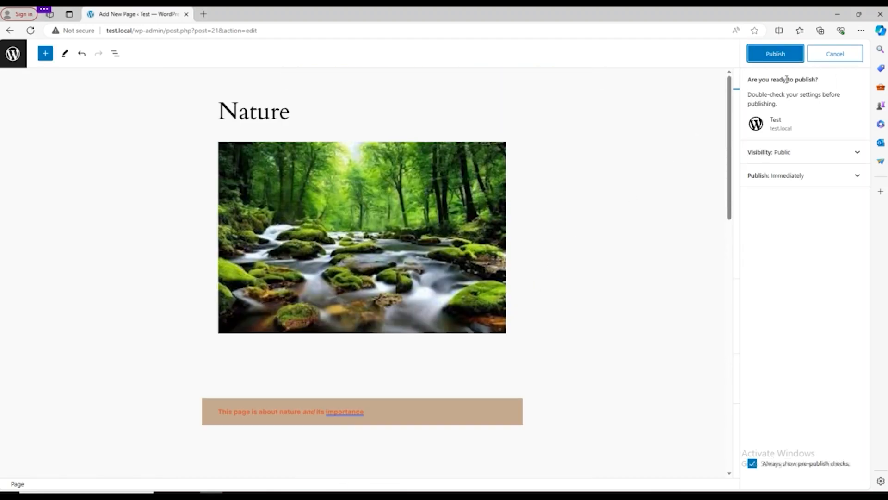
pyautogui.click(782, 59)
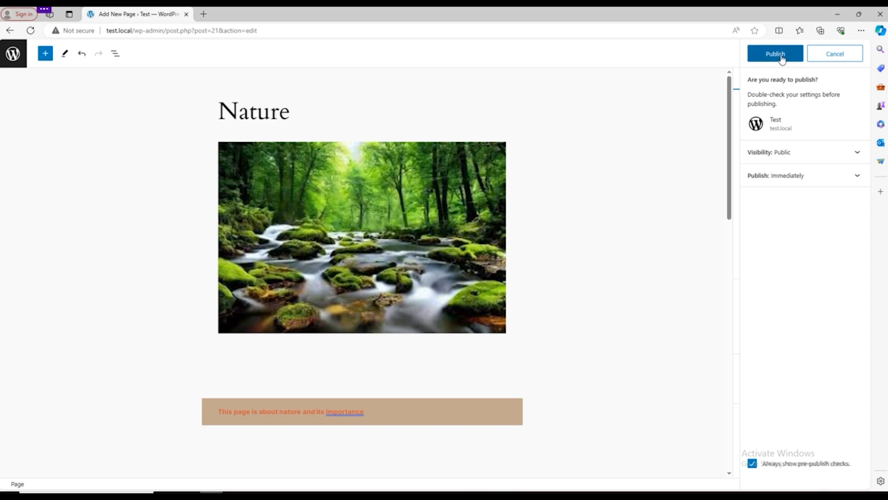
pyautogui.rightClick(86, 461)
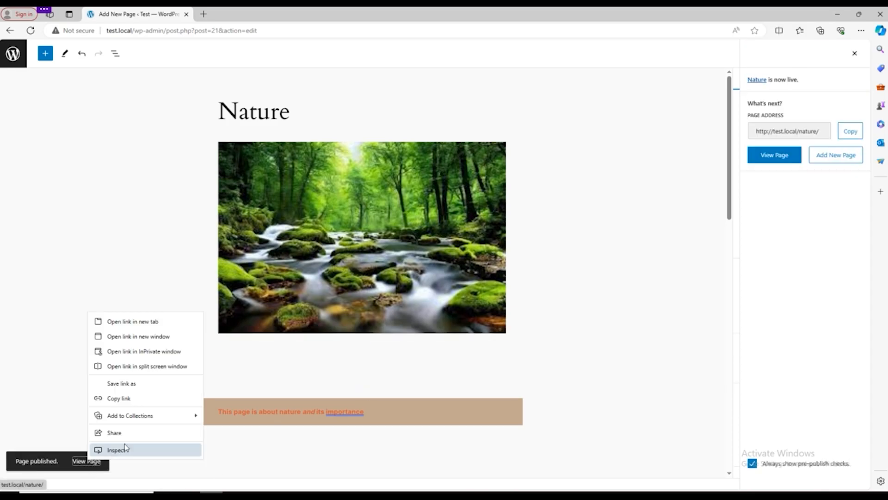
pyautogui.click(149, 330)
pyautogui.click(244, 14)
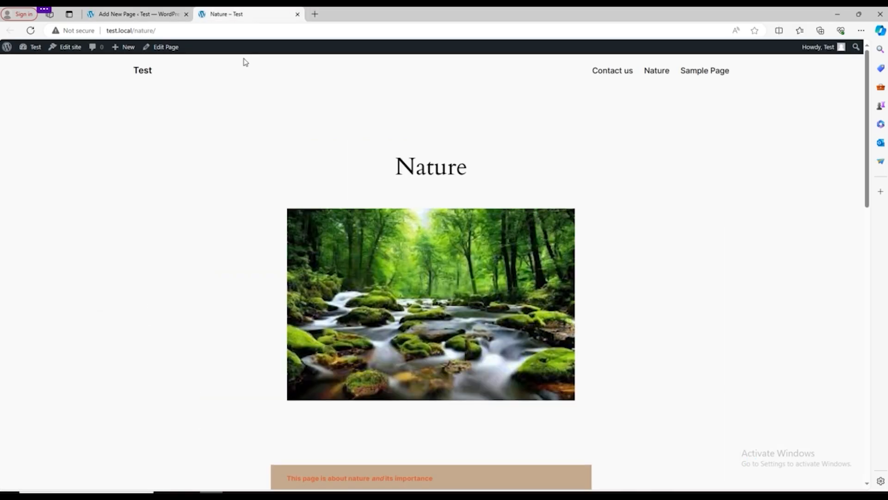
# - Look through the published Nature page, and visit the Test site's home page
pyautogui.scroll(-5, 386, 291)
pyautogui.scroll(5, 387, 290)
pyautogui.scroll(-15, 529, 208)
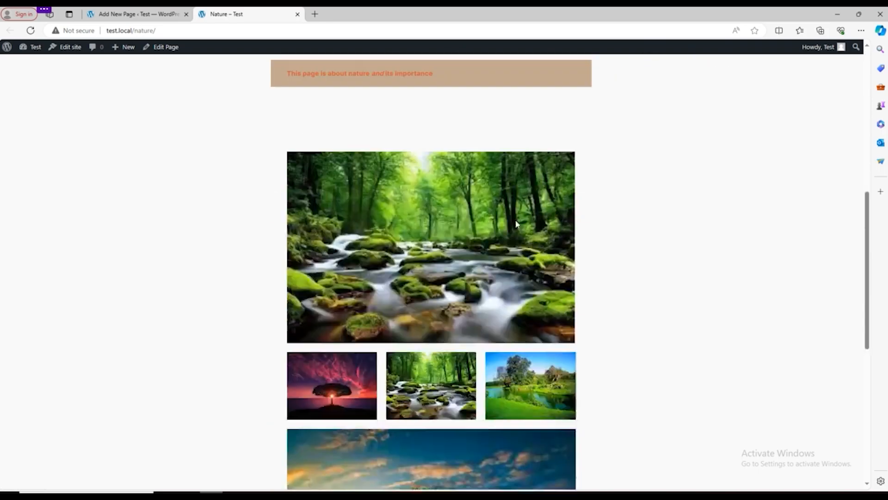
pyautogui.scroll(15, 432, 260)
pyautogui.click(141, 71)
pyautogui.scroll(-5, 432, 212)
pyautogui.scroll(5, 432, 211)
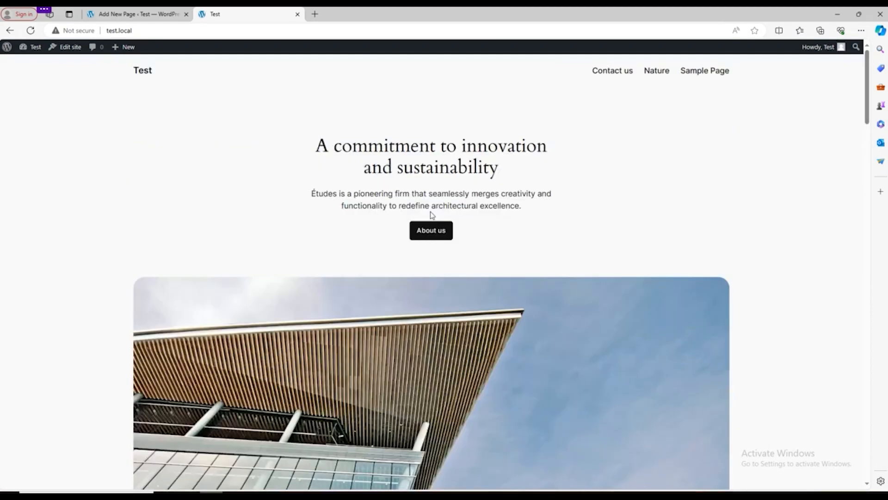
# - Open the Nature page from the site's navigation and examine its title, images, colored paragraph and gallery
pyautogui.click(659, 75)
pyautogui.scroll(-15, 428, 298)
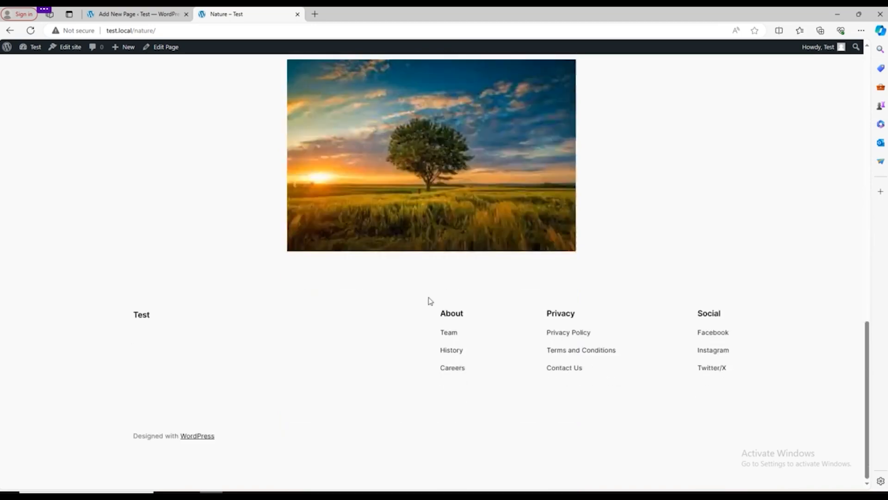
pyautogui.scroll(10, 428, 299)
pyautogui.scroll(-2, 428, 300)
pyautogui.scroll(8, 429, 300)
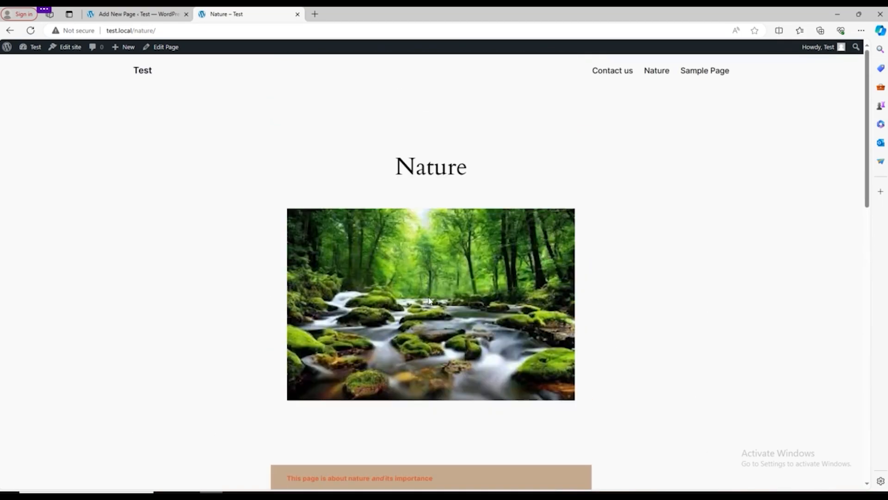
pyautogui.scroll(-7, 384, 343)
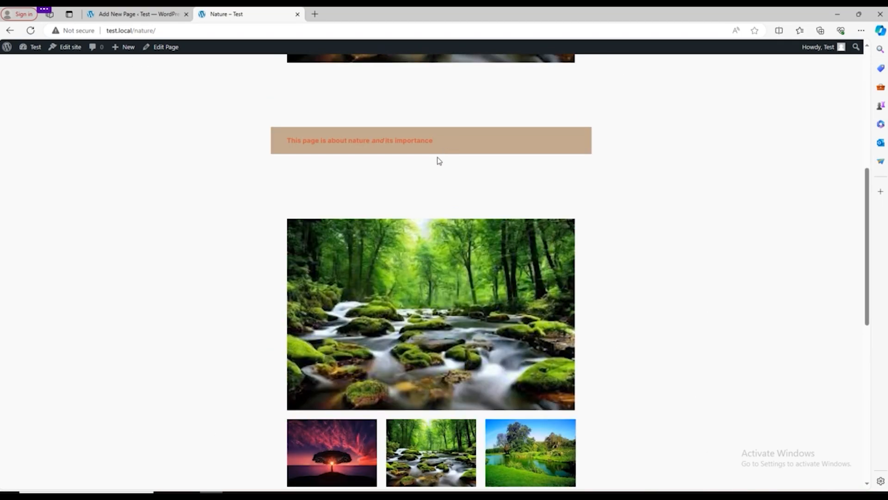
pyautogui.scroll(3, 439, 162)
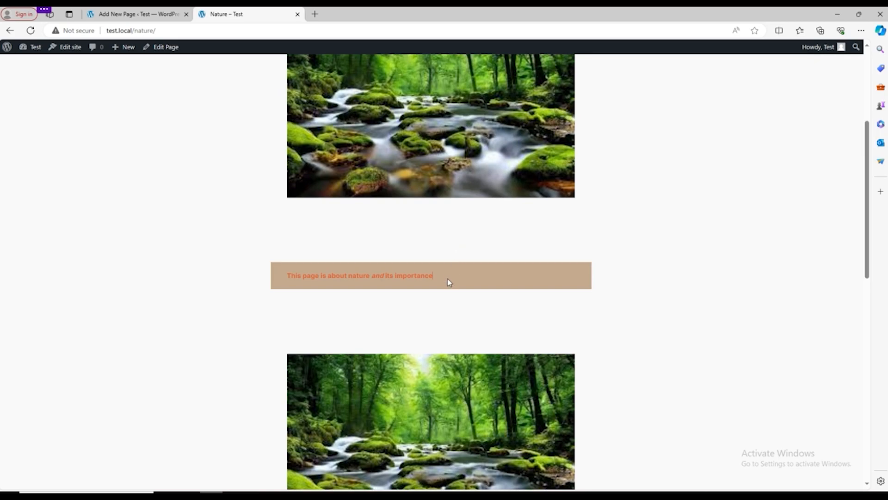
pyautogui.scroll(4, 448, 280)
pyautogui.scroll(-4, 446, 280)
pyautogui.scroll(3, 446, 290)
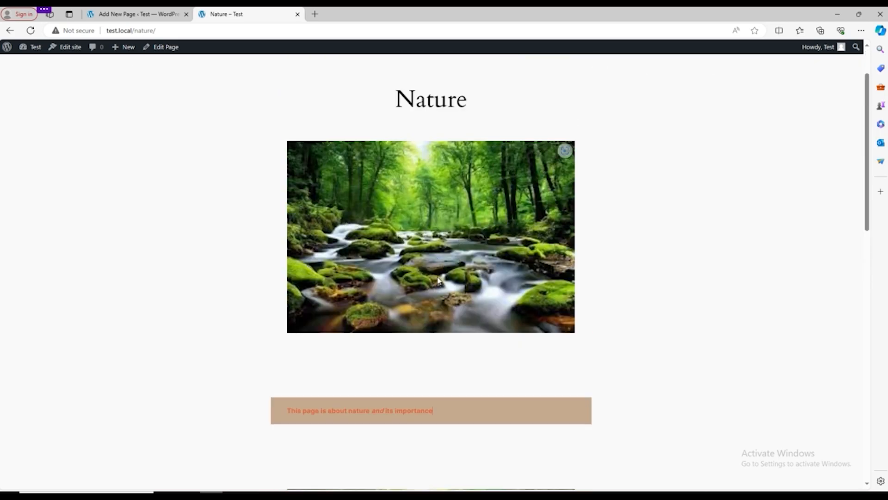
pyautogui.scroll(-6, 439, 281)
pyautogui.scroll(-10, 440, 279)
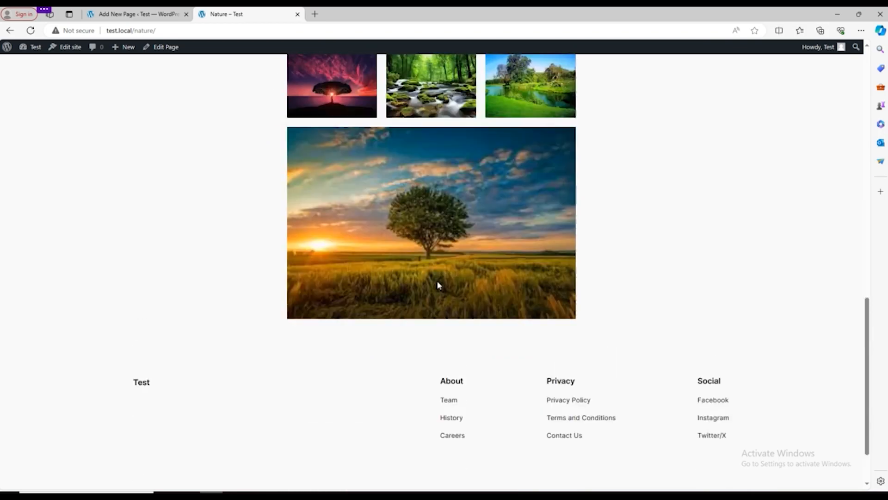
pyautogui.scroll(6, 438, 283)
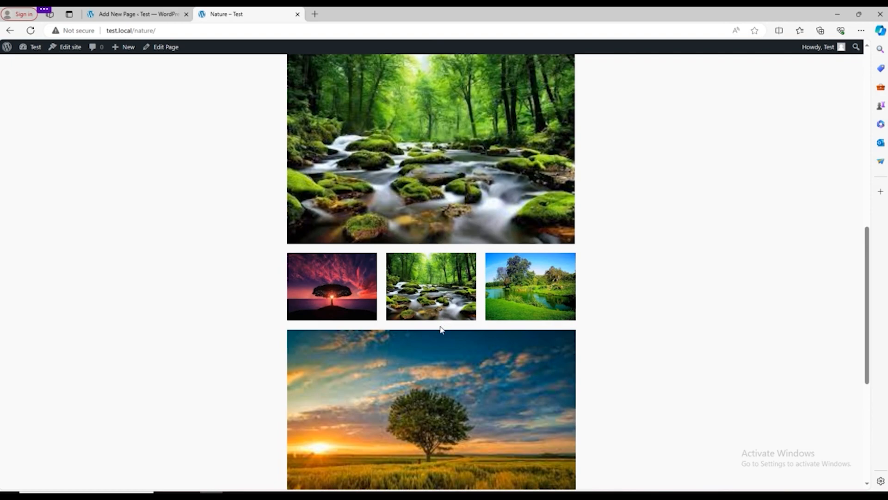
pyautogui.moveTo(440, 338)
pyautogui.moveTo(492, 290)
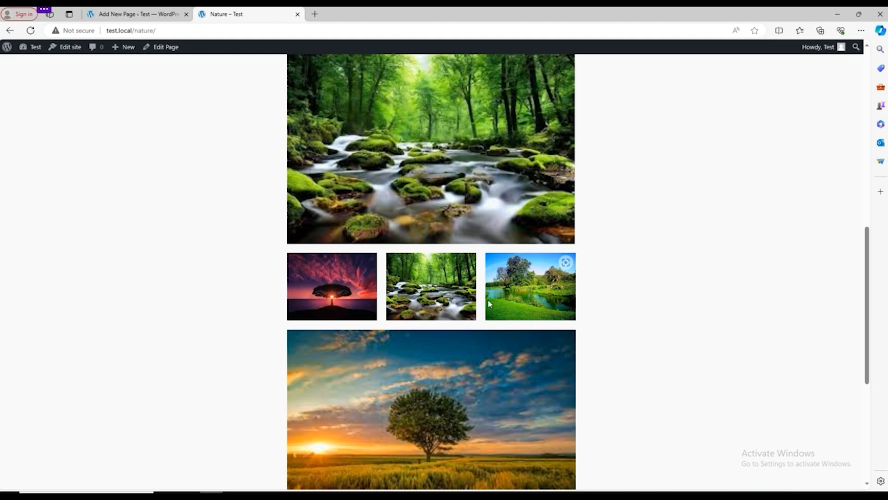